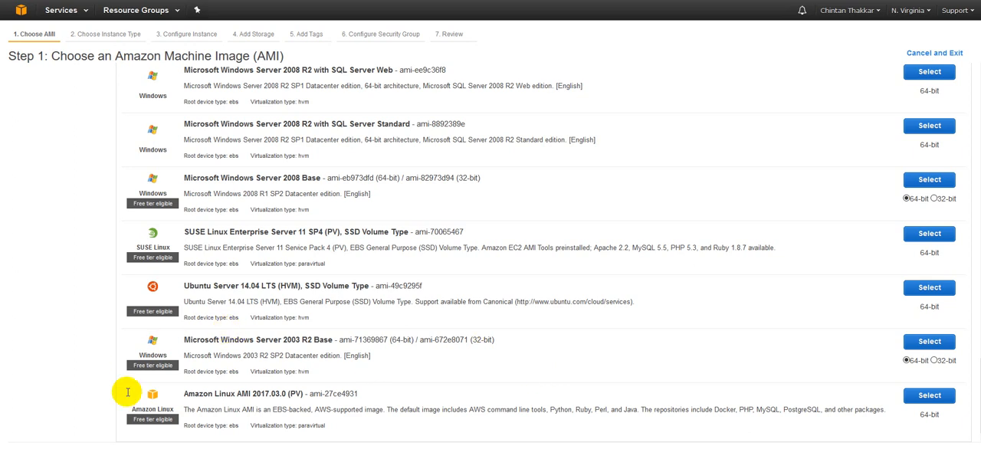
# Step: Browse the Quick Start AMI list, reading the names and descriptions of the available images
pyautogui.scroll(2, 238, 398)
pyautogui.scroll(-1, 247, 373)
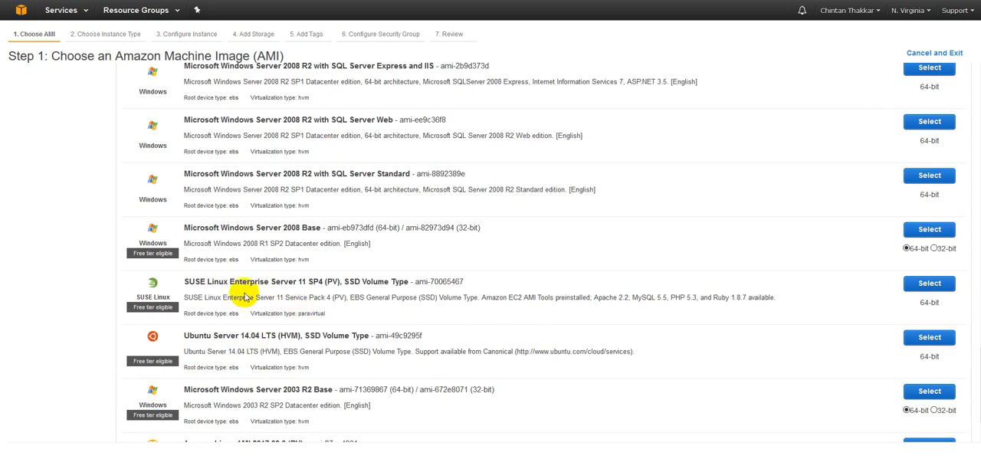
pyautogui.moveTo(184, 280); pyautogui.dragTo(493, 279)
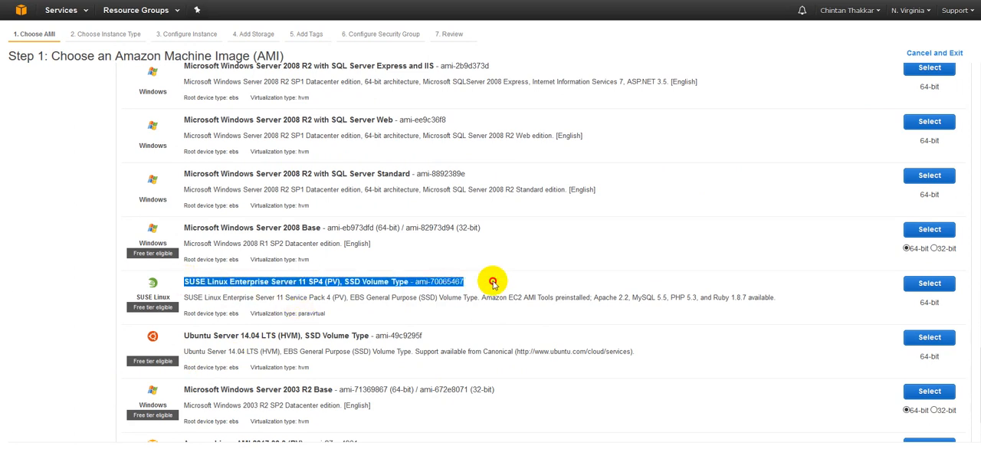
pyautogui.click(495, 285)
pyautogui.moveTo(593, 297); pyautogui.dragTo(794, 301)
pyautogui.click(797, 303)
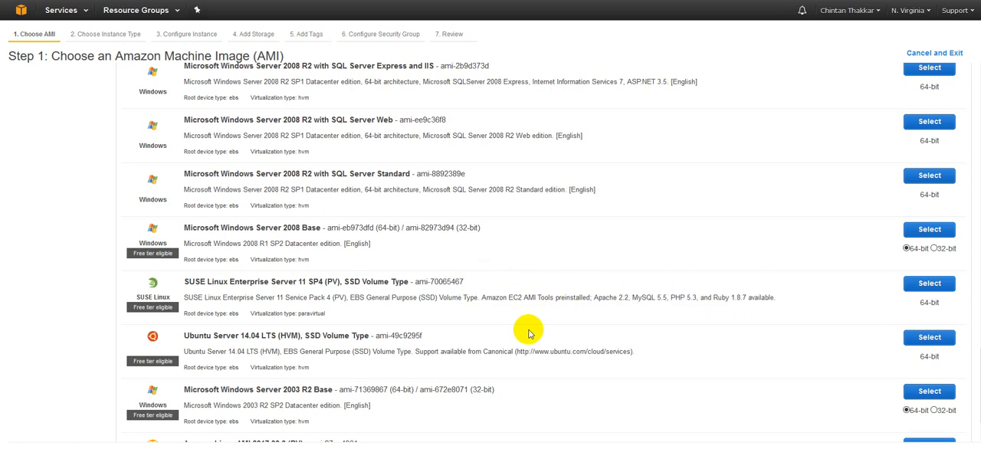
pyautogui.scroll(1, 479, 345)
pyautogui.scroll(7, 473, 351)
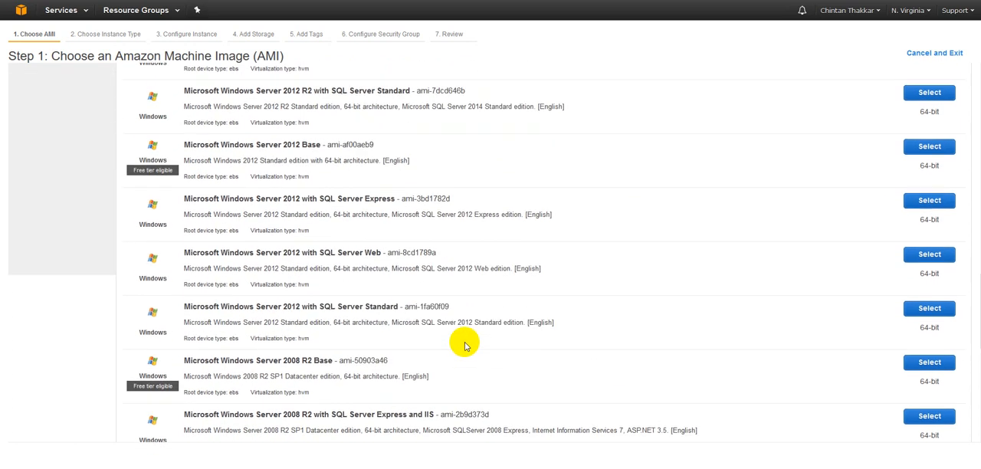
pyautogui.scroll(10, 465, 345)
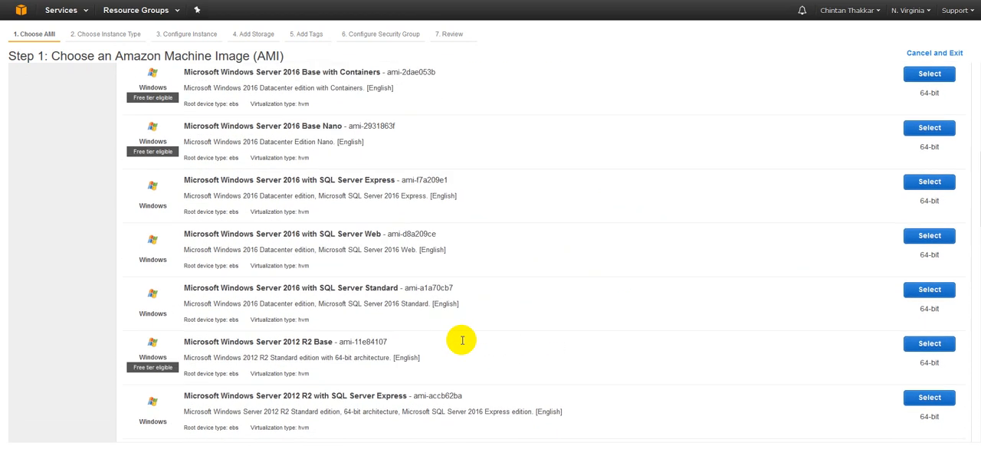
pyautogui.scroll(2, 450, 343)
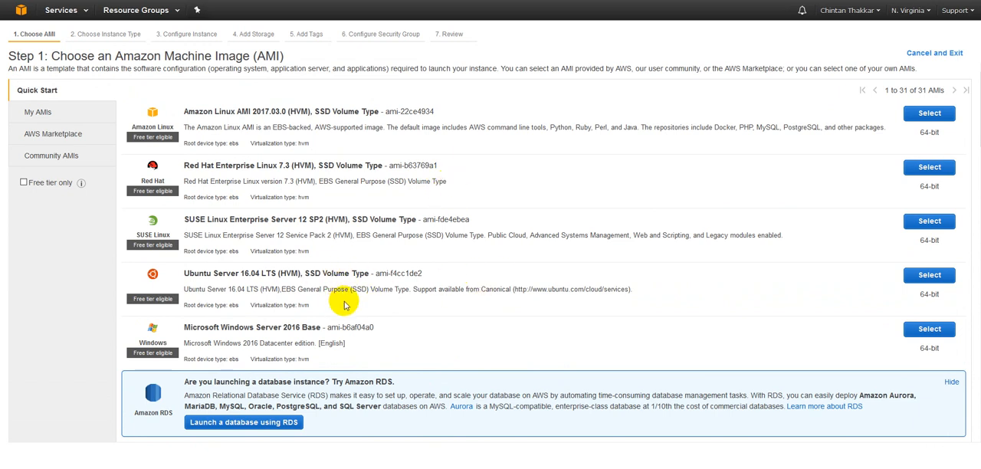
# Step: Select the Amazon Linux AMI 2017.03.0 (PV) image
pyautogui.scroll(-10, 344, 304)
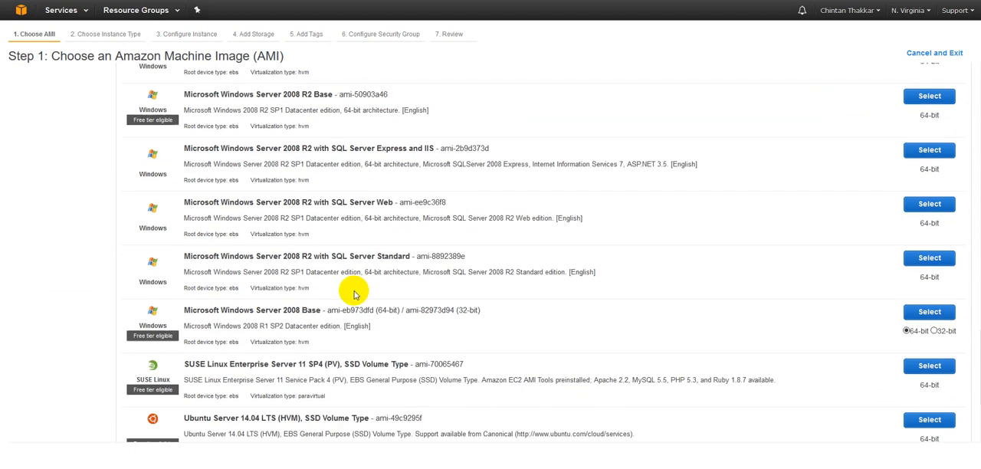
pyautogui.scroll(-3, 354, 294)
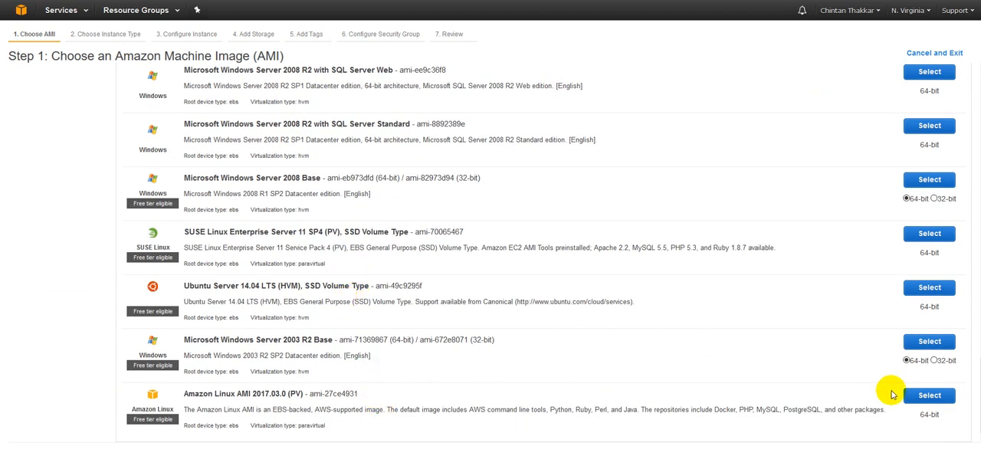
pyautogui.click(925, 397)
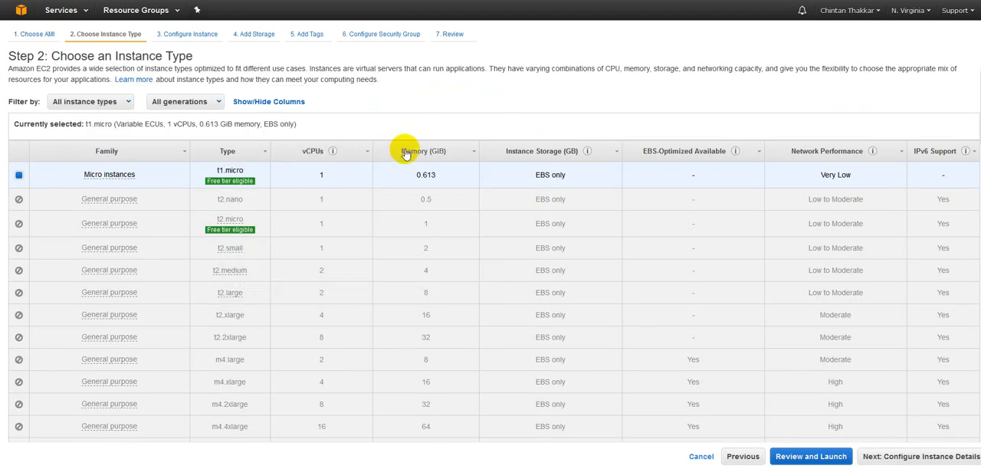
# Step: Browse the instance types and filter the list to Memory optimized instances
pyautogui.scroll(-10, 358, 286)
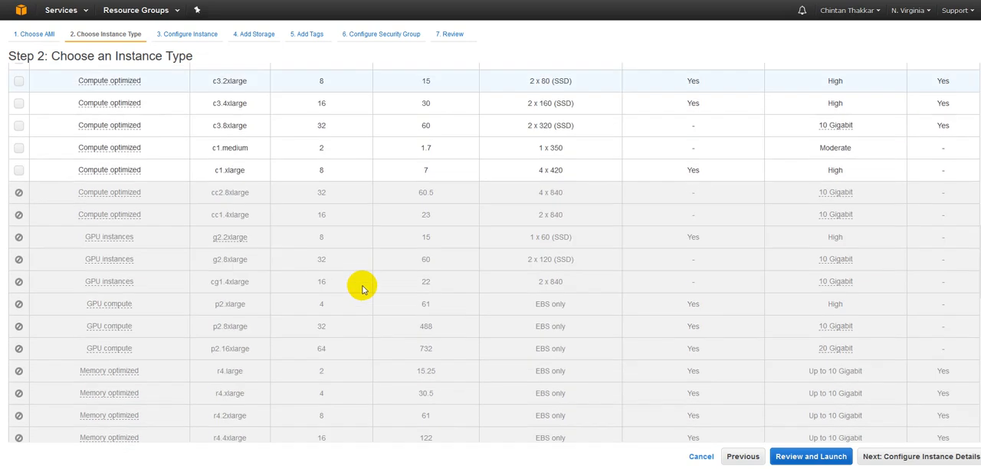
pyautogui.scroll(-3, 363, 288)
pyautogui.scroll(10, 337, 283)
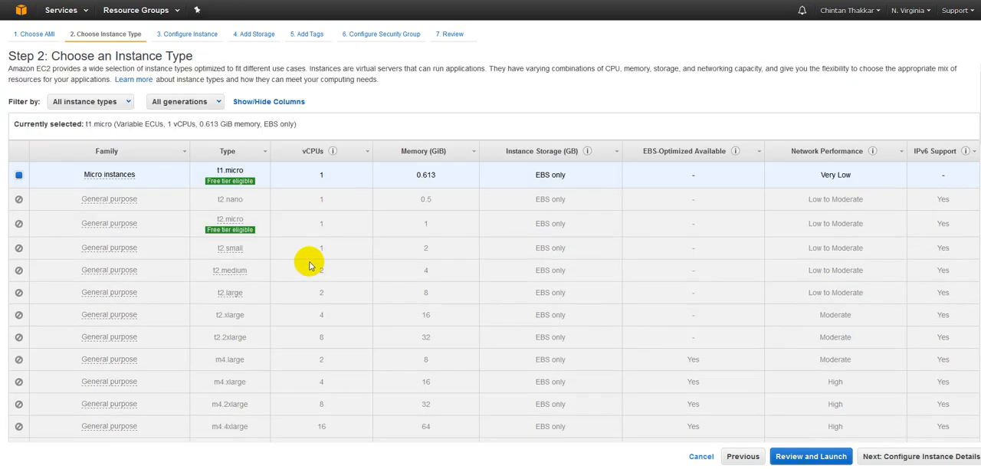
pyautogui.click(90, 102)
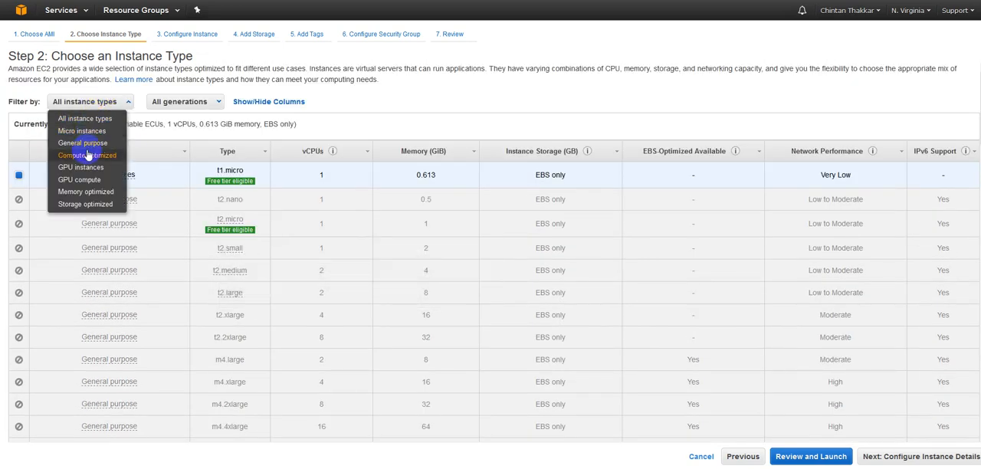
pyautogui.click(83, 196)
pyautogui.scroll(-3, 302, 236)
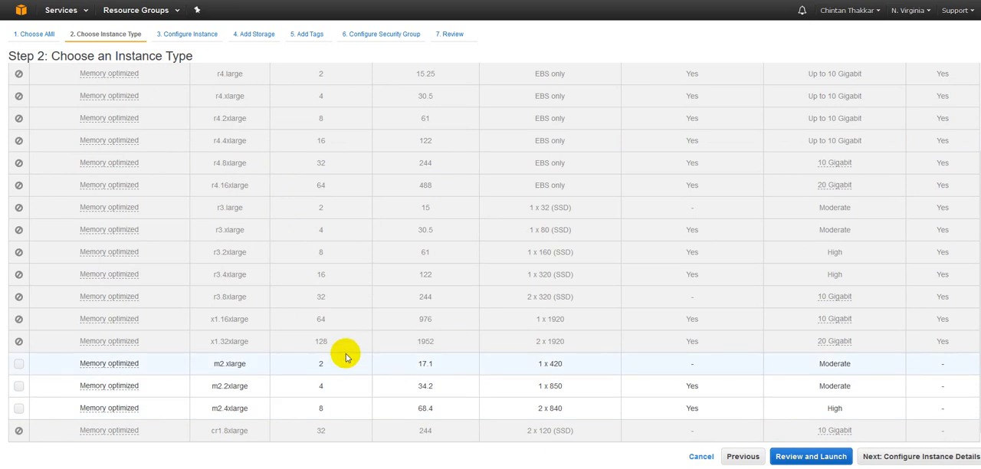
pyautogui.scroll(3, 323, 161)
pyautogui.scroll(-3, 330, 233)
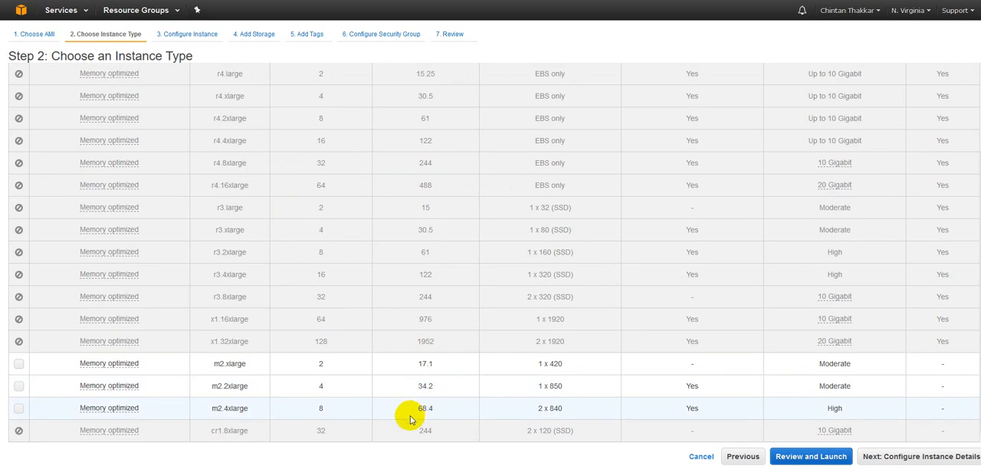
pyautogui.scroll(3, 114, 160)
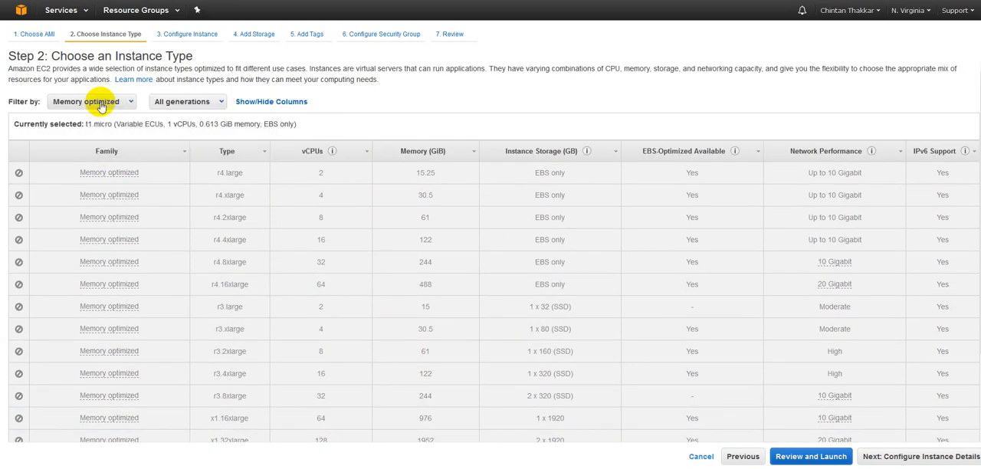
# Step: Filter the instance types to Compute optimized and then Storage optimized, examining each list
pyautogui.click(100, 103)
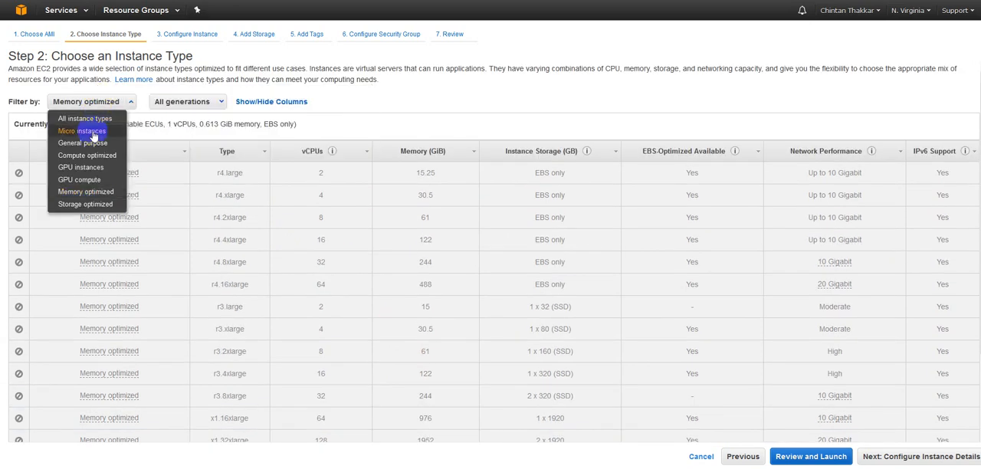
pyautogui.click(88, 155)
pyautogui.scroll(-1, 248, 247)
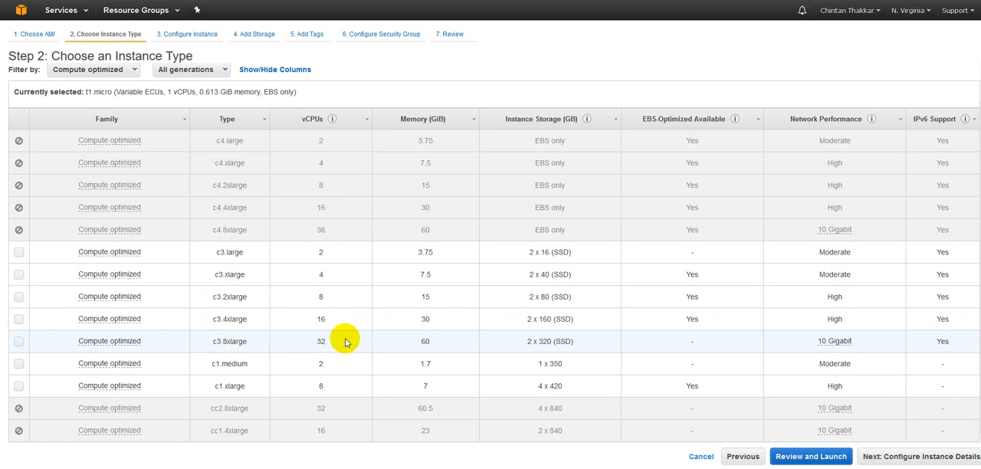
pyautogui.scroll(1, 205, 391)
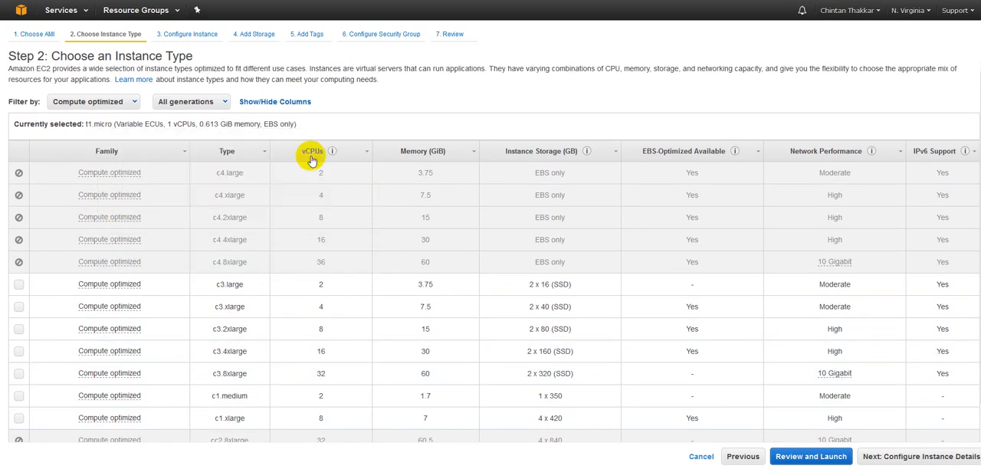
pyautogui.moveTo(334, 152)
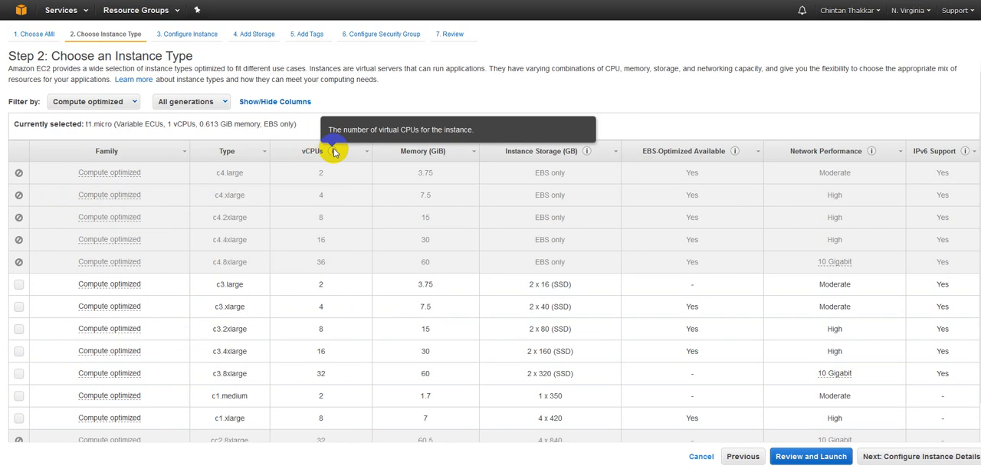
pyautogui.click(133, 104)
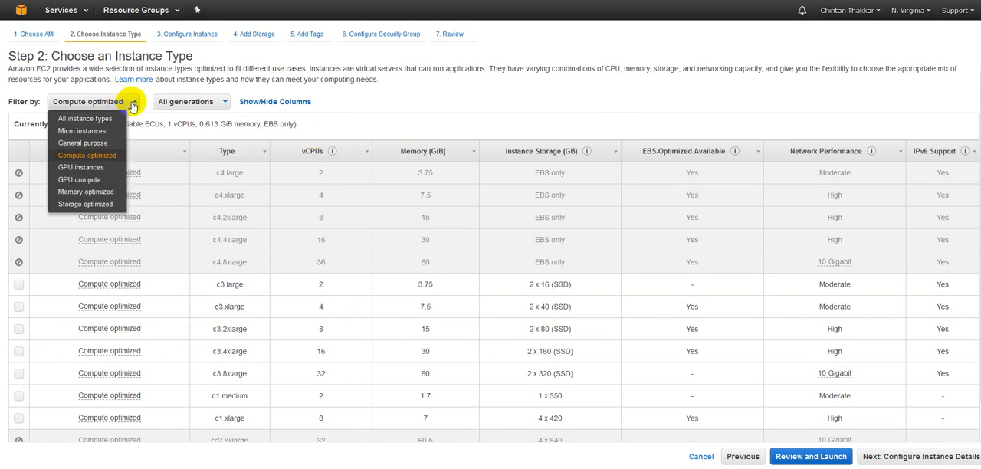
pyautogui.click(91, 204)
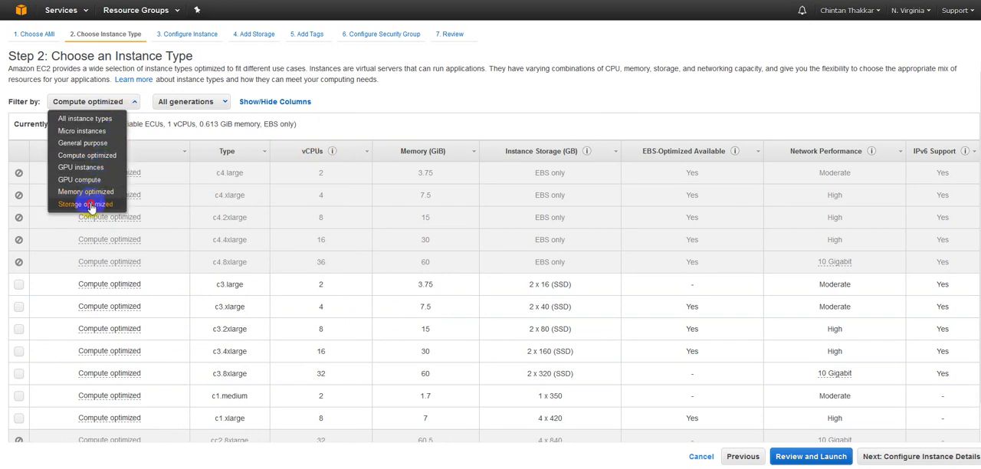
pyautogui.scroll(-2, 201, 245)
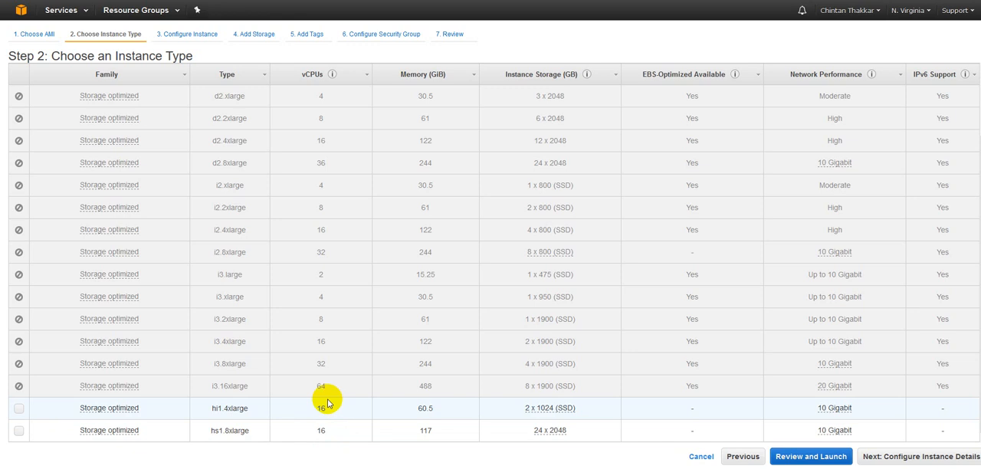
pyautogui.scroll(2, 375, 384)
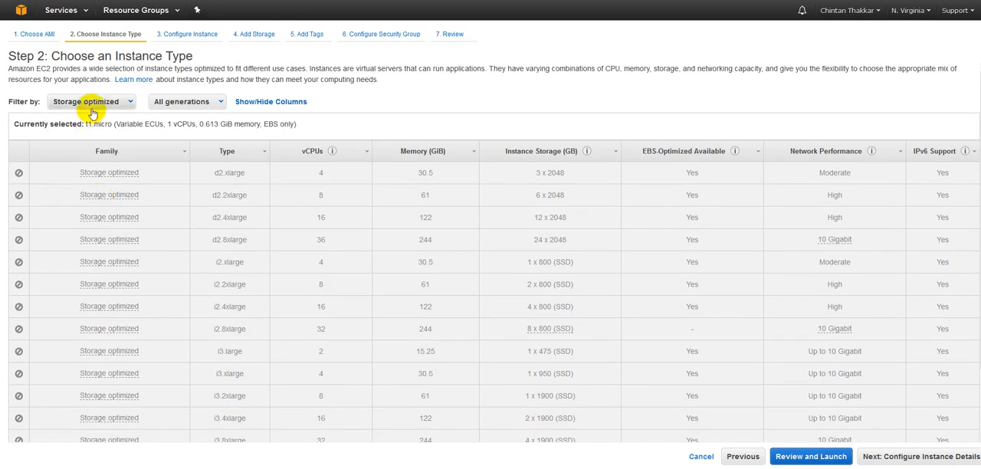
# Step: Filter the list to Micro instances and continue to instance details with t1.micro selected
pyautogui.click(92, 111)
pyautogui.click(85, 119)
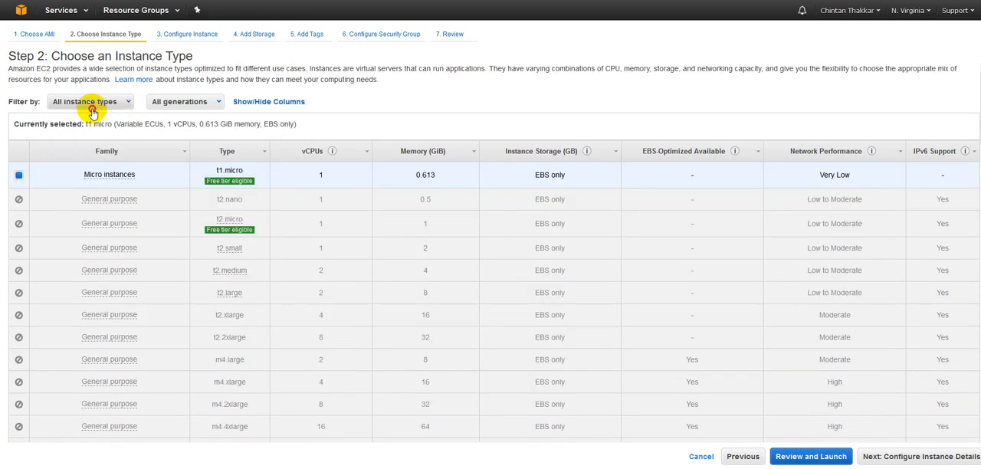
pyautogui.click(92, 111)
pyautogui.click(88, 132)
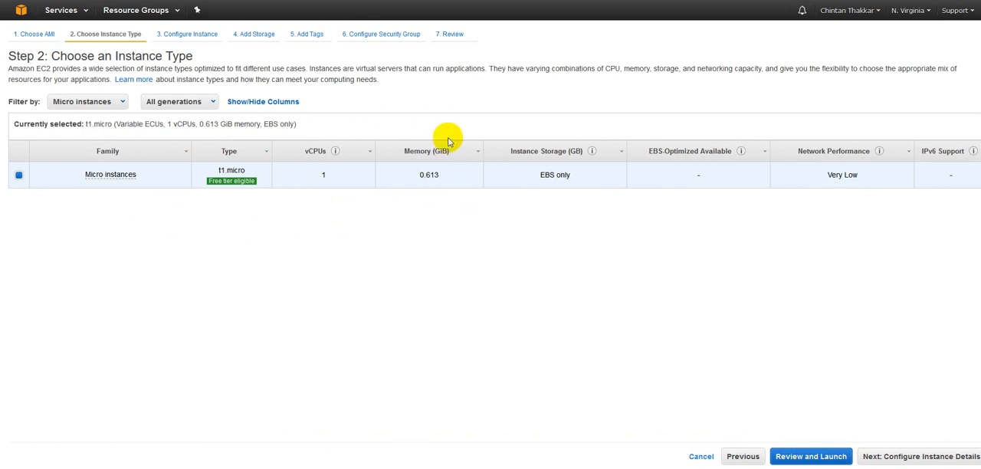
pyautogui.click(891, 459)
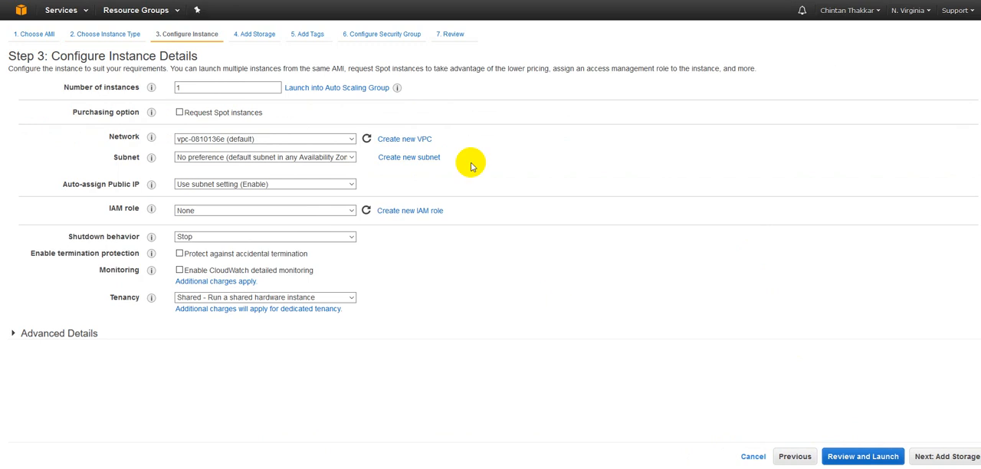
# Step: Set the subnet to the default subnet in us-east-1b
pyautogui.doubleClick(267, 89)
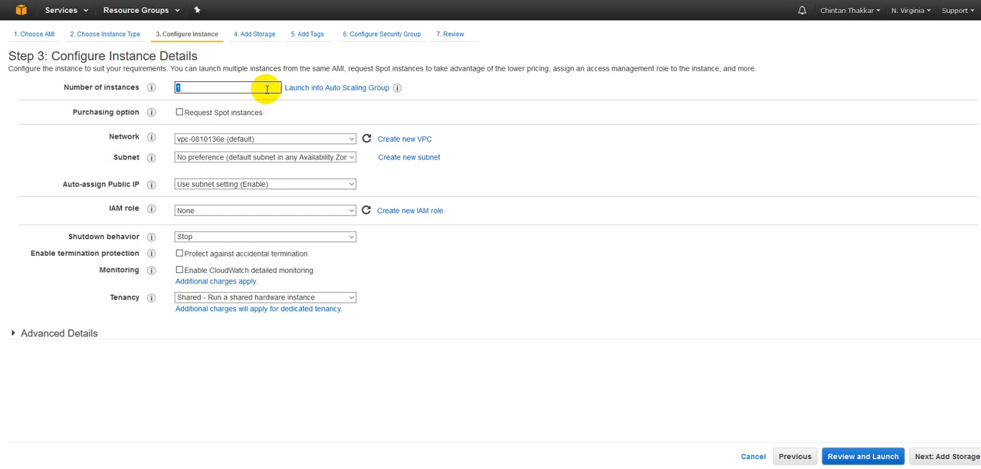
pyautogui.click(289, 139)
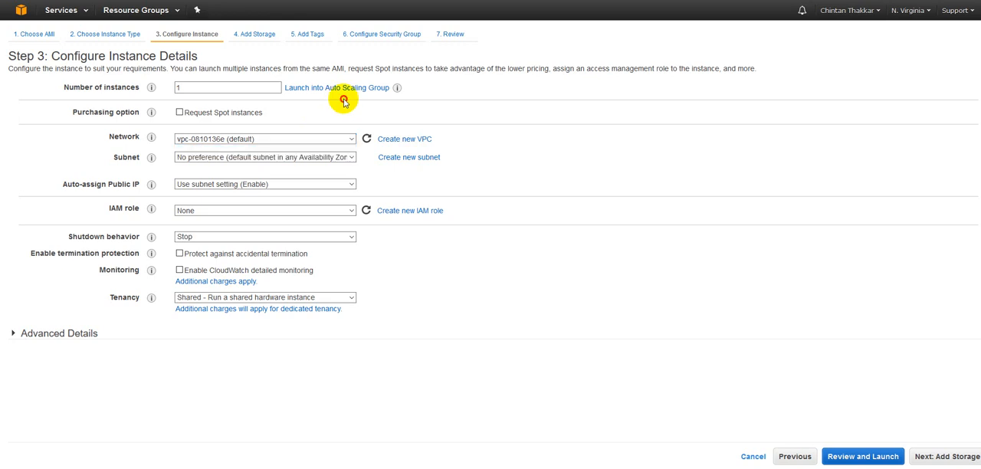
pyautogui.click(255, 158)
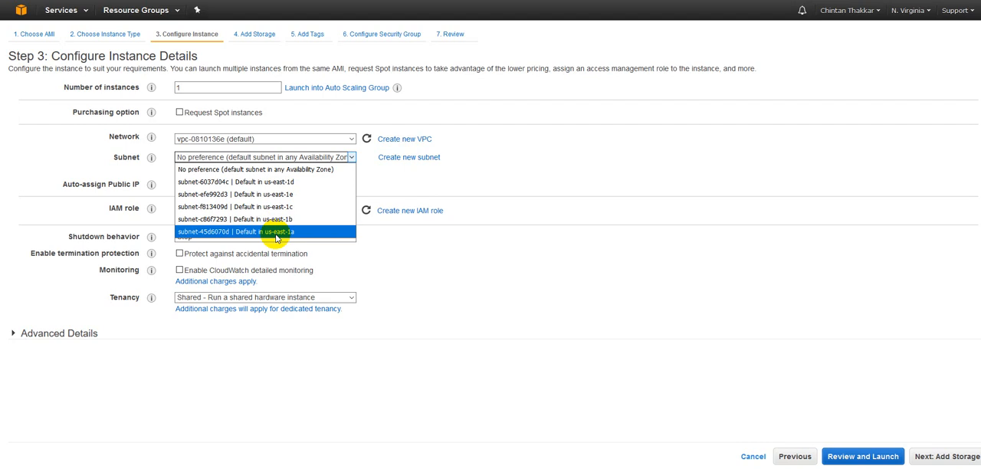
pyautogui.click(906, 12)
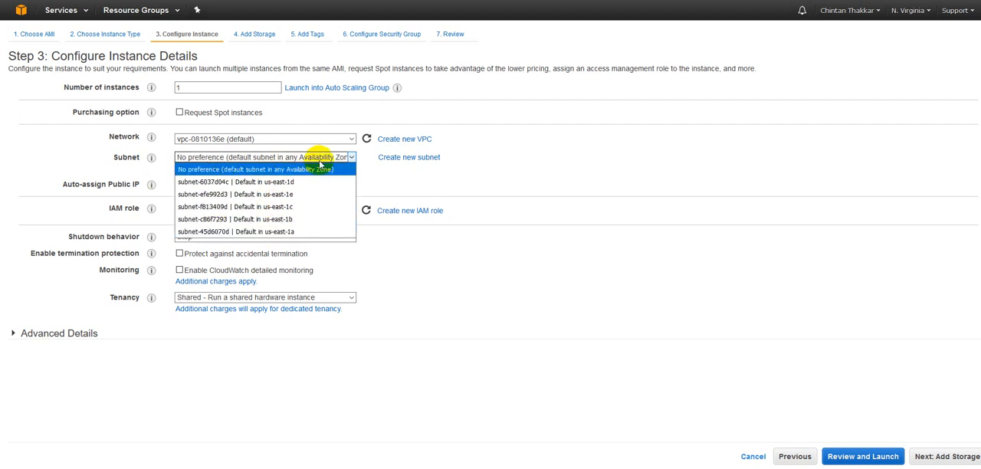
pyautogui.click(285, 220)
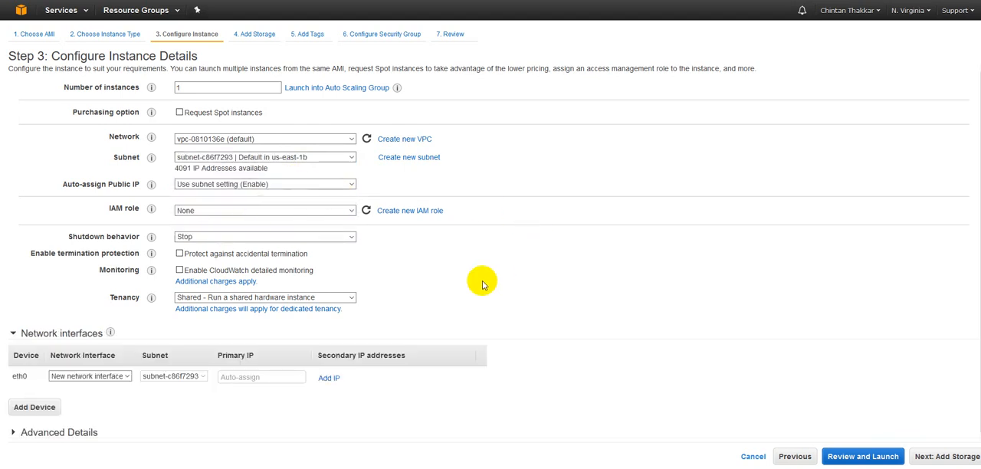
# Step: Review the subnet options and network interface setting, then set the subnet back to No preference
pyautogui.click(279, 159)
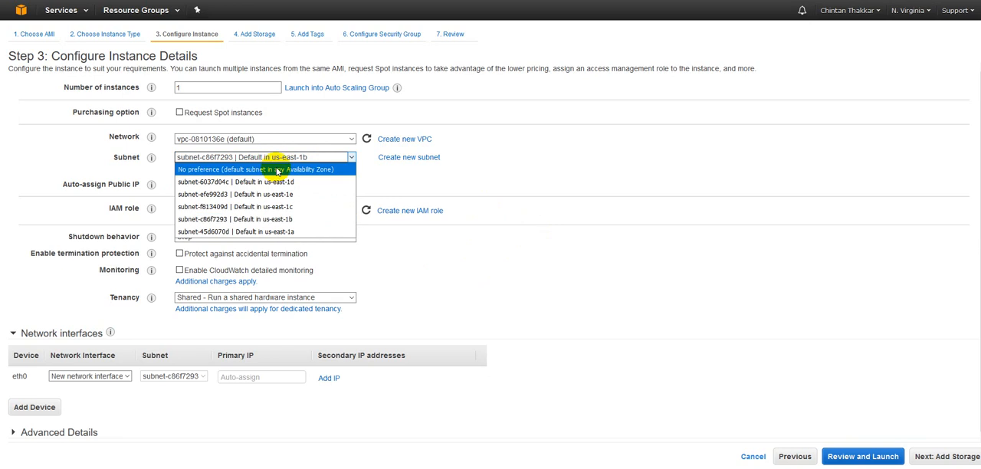
pyautogui.click(580, 163)
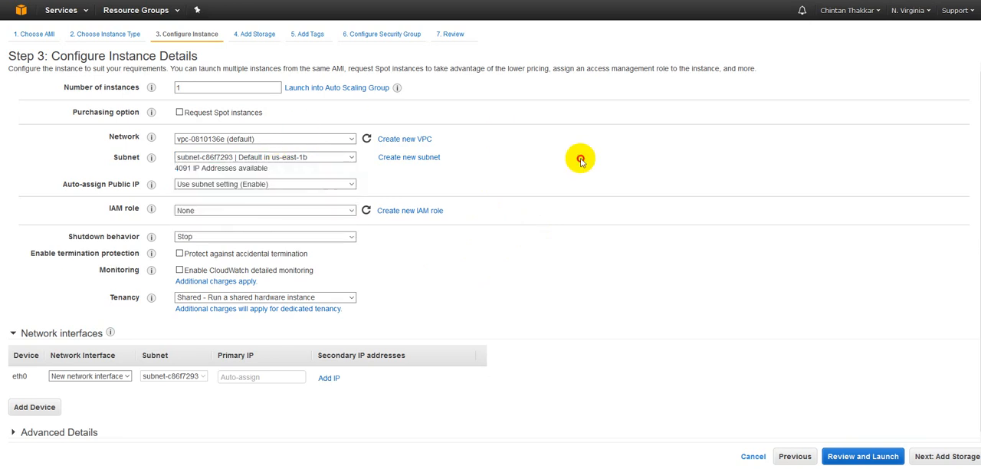
pyautogui.click(119, 376)
pyautogui.click(122, 376)
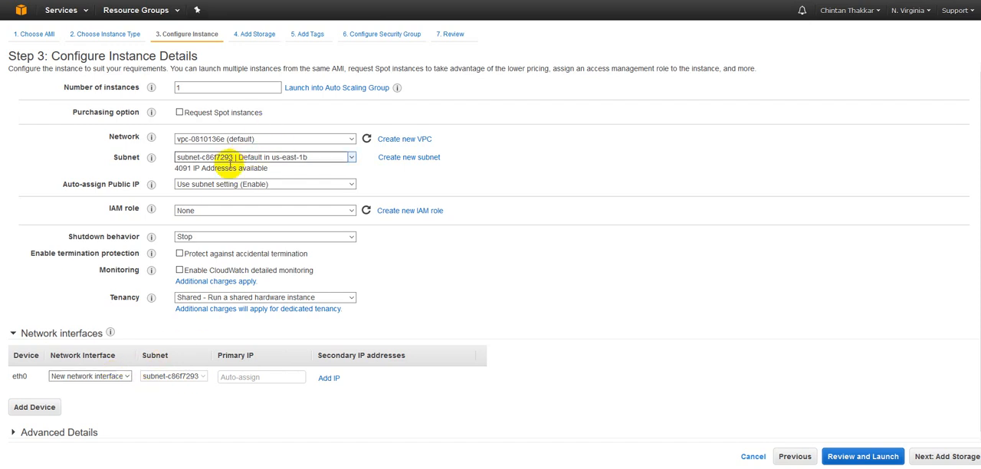
pyautogui.click(230, 158)
pyautogui.click(222, 168)
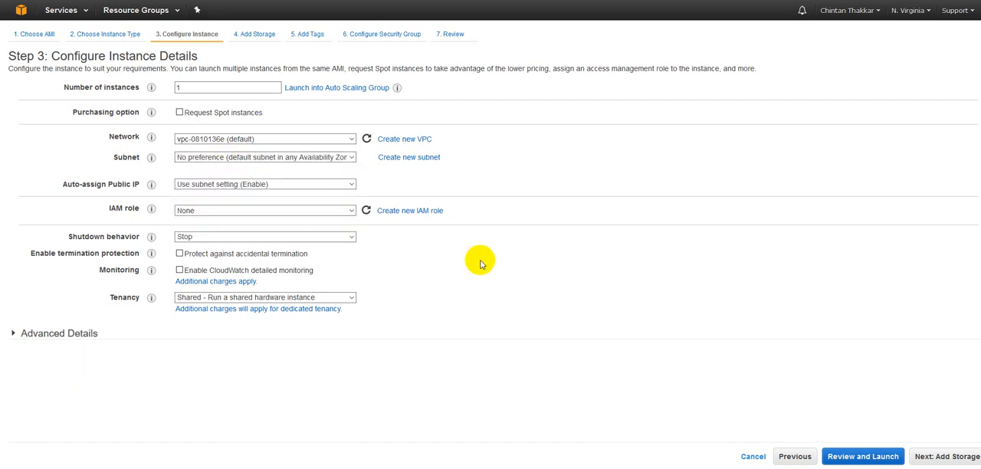
# Step: Expand the advanced details and set the shutdown behavior to Terminate
pyautogui.click(56, 335)
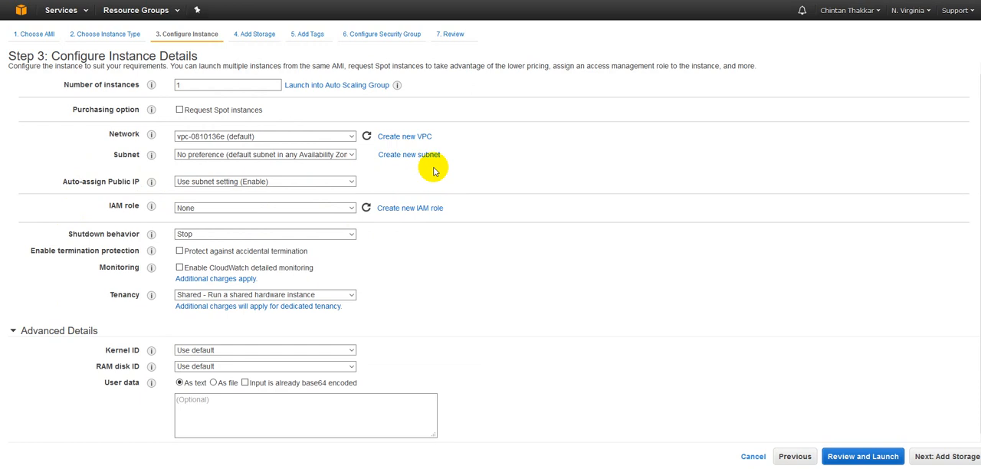
pyautogui.click(330, 234)
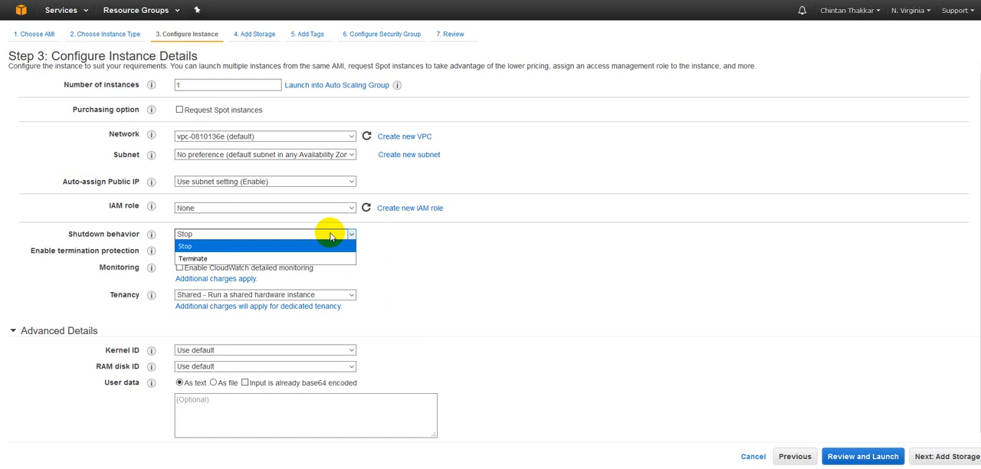
pyautogui.click(258, 258)
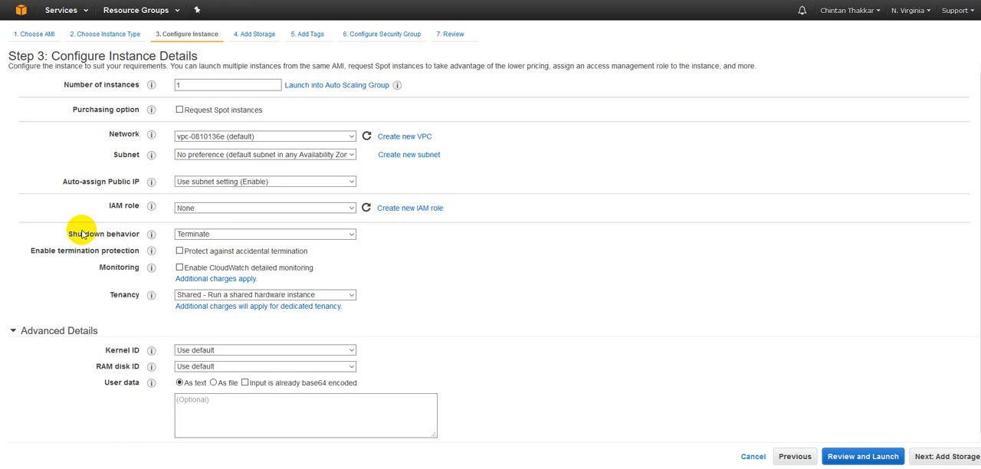
# Step: Try enabling termination protection, then continue to the Add Storage step
pyautogui.click(179, 251)
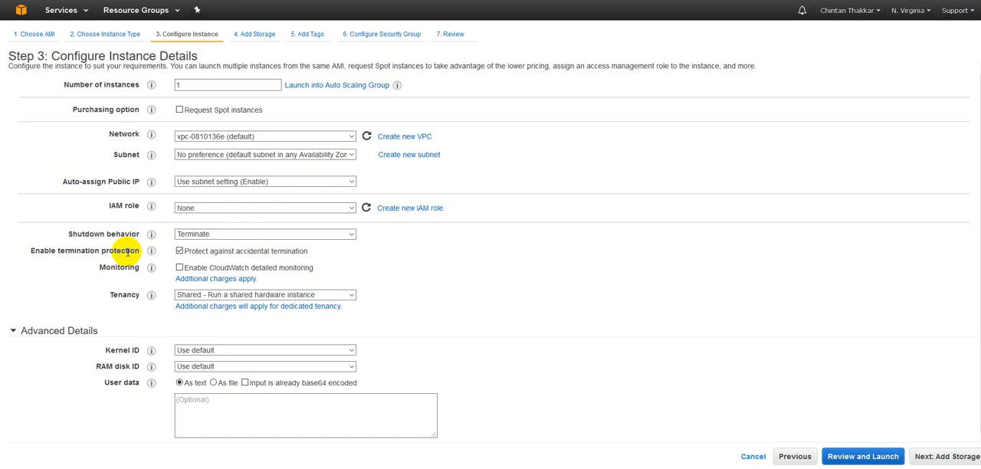
pyautogui.moveTo(151, 267)
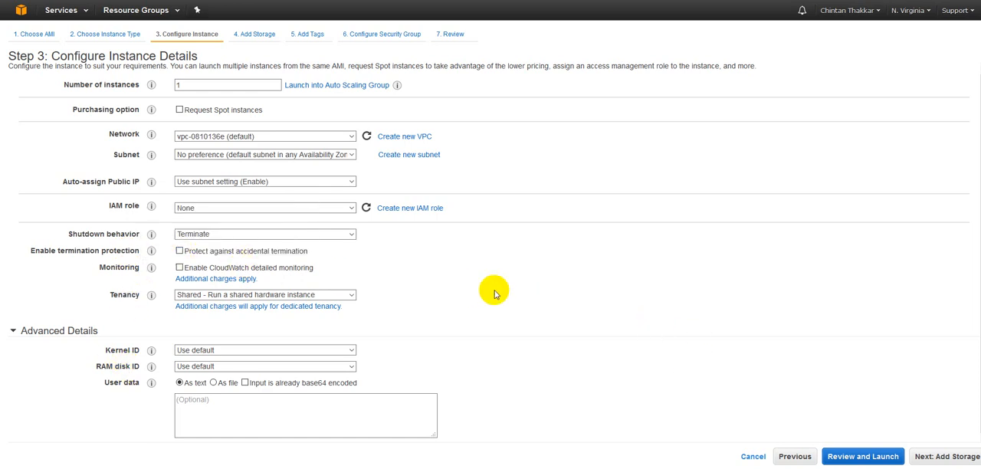
pyautogui.click(944, 457)
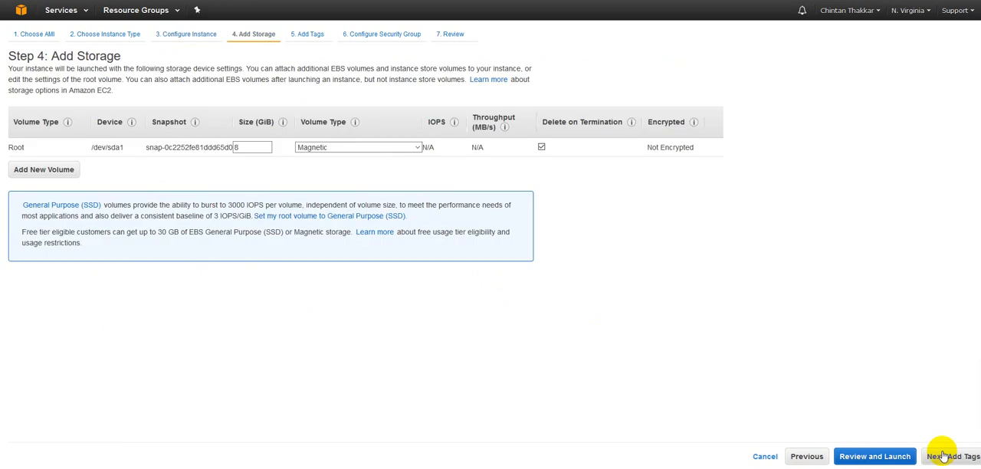
# Step: Inspect the root volume's size and volume type settings
pyautogui.doubleClick(249, 148)
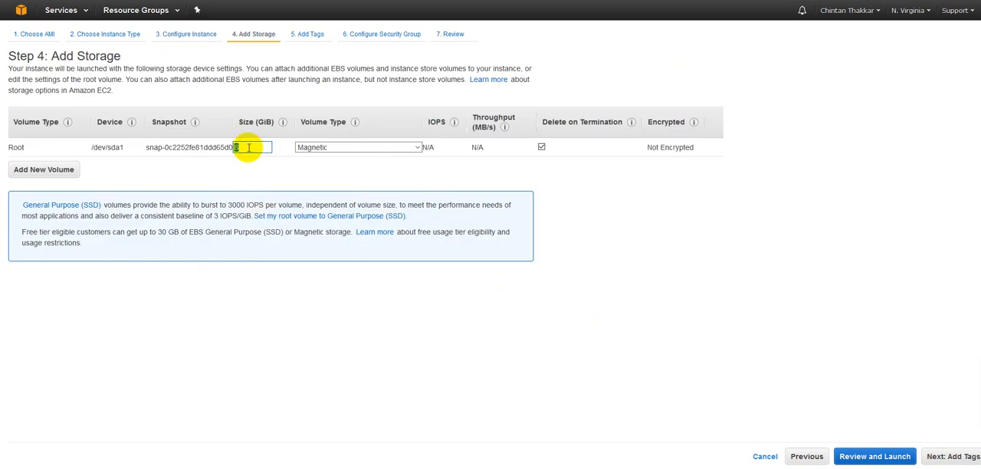
pyautogui.moveTo(12, 145); pyautogui.dragTo(29, 146)
pyautogui.click(245, 148)
pyautogui.click(301, 149)
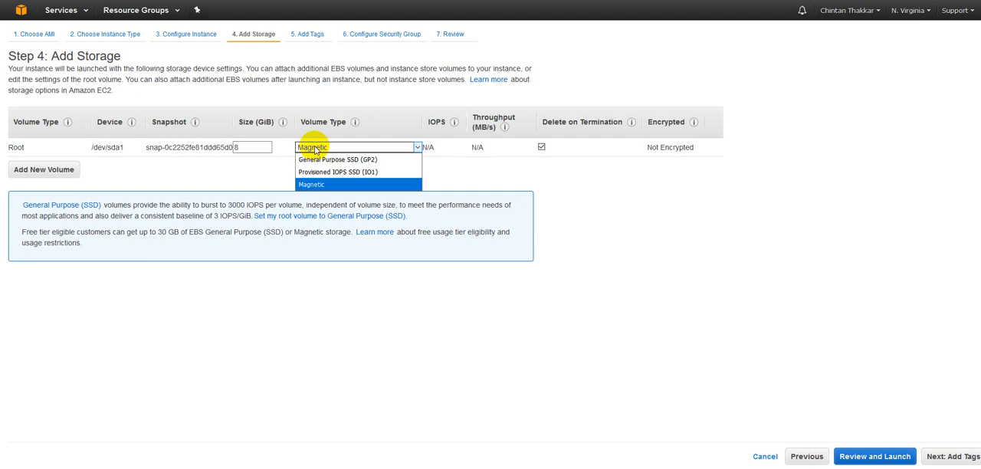
# Step: Add a new EBS volume and set its size to 10 GiB
pyautogui.click(46, 170)
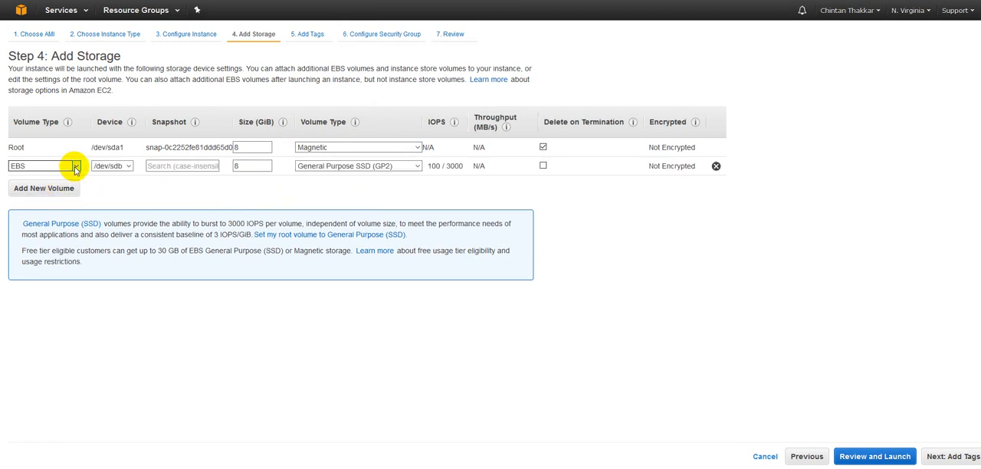
pyautogui.click(75, 170)
pyautogui.click(104, 182)
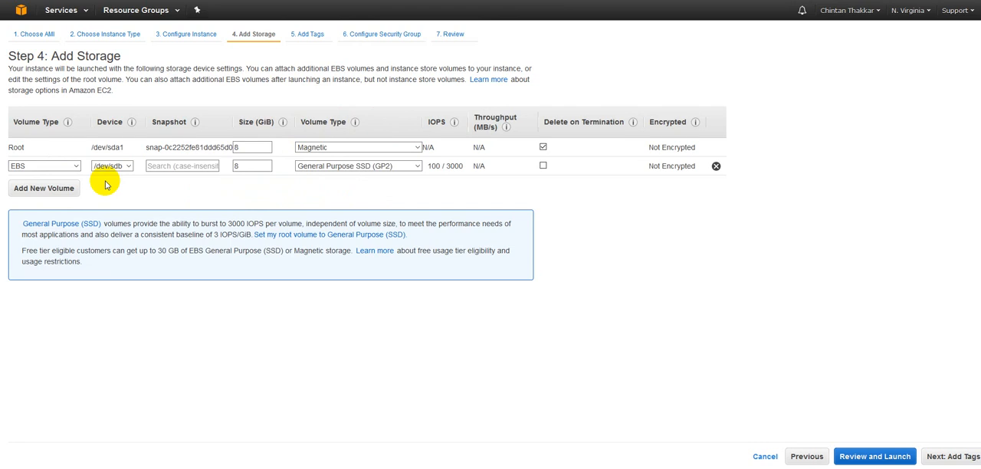
pyautogui.doubleClick(246, 165)
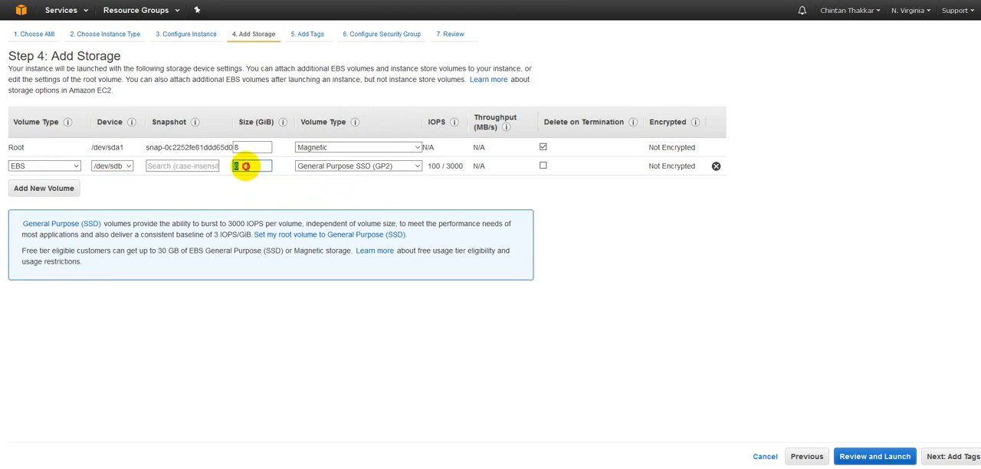
pyautogui.write('10')
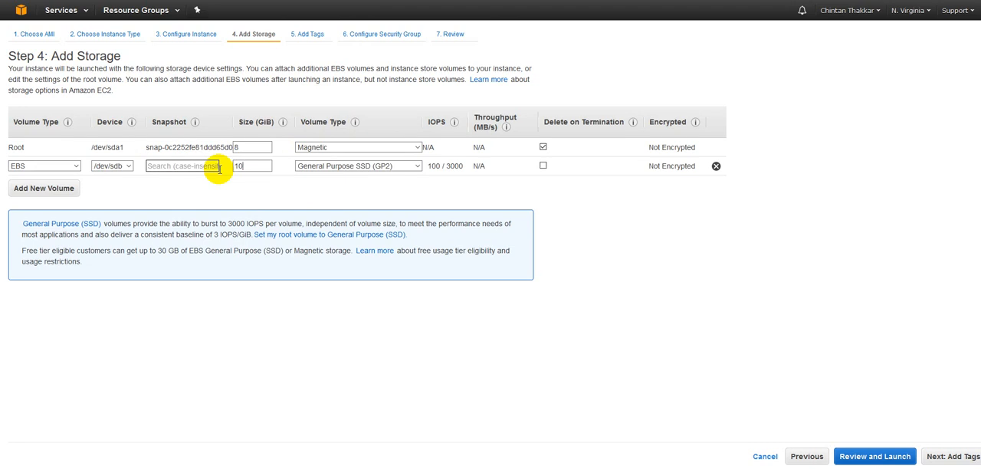
# Step: Review the new volume's volume type options, then remove the added volume
pyautogui.click(311, 167)
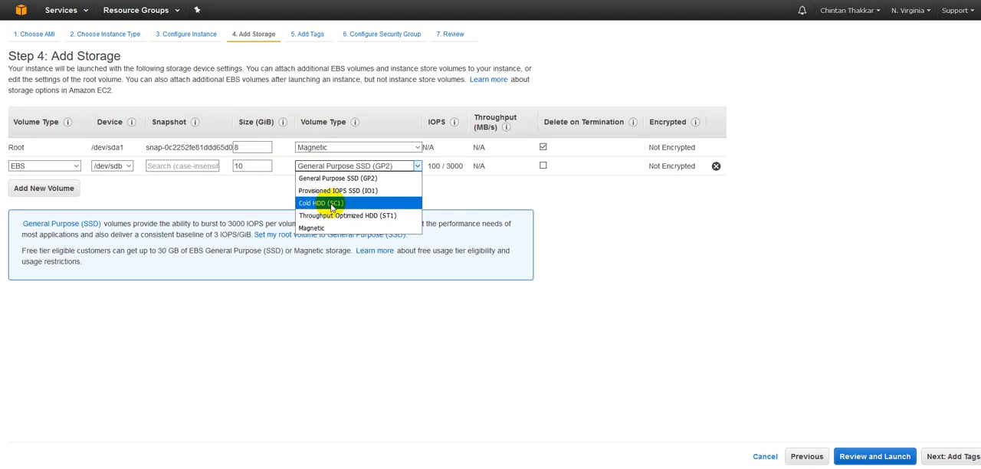
pyautogui.click(600, 195)
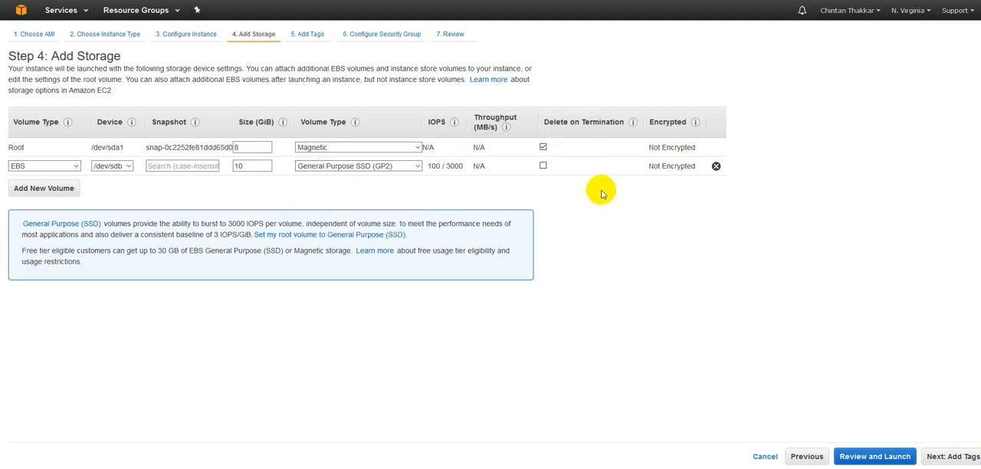
pyautogui.click(716, 167)
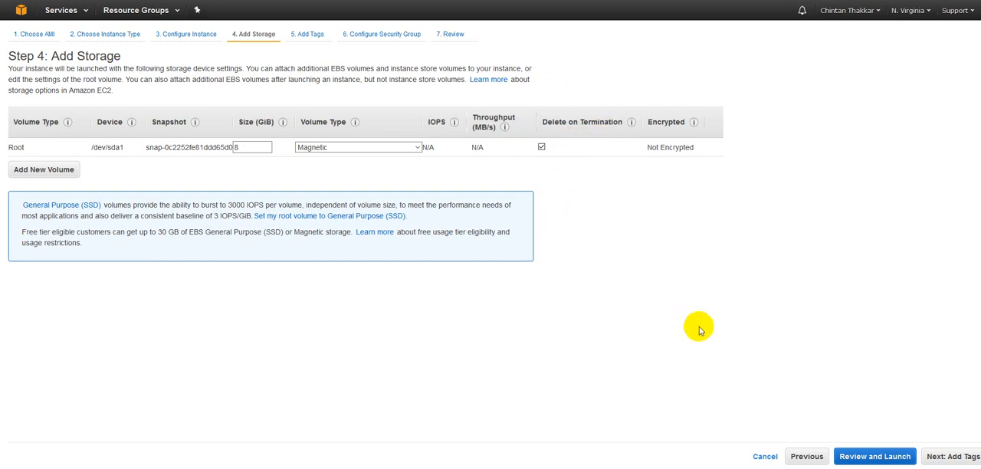
# Step: Continue to the tags step and add a tag with key DepartmentName and value HR
pyautogui.click(944, 458)
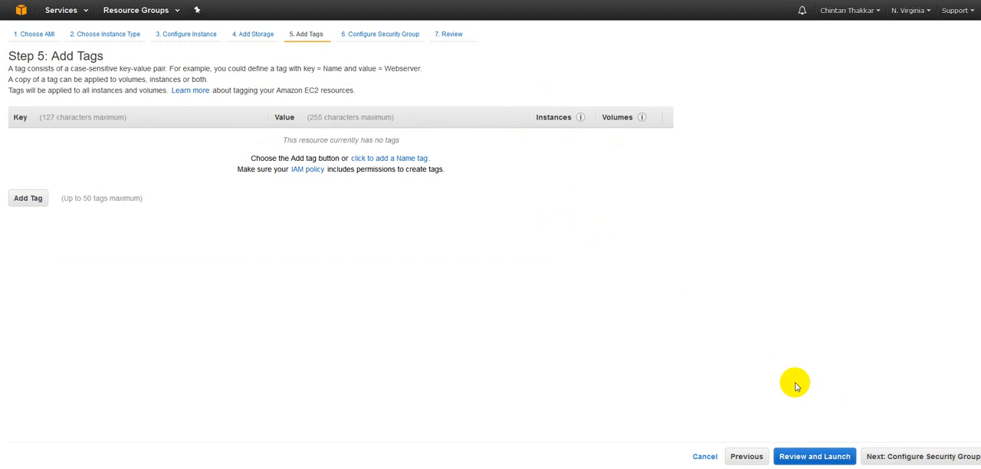
pyautogui.click(23, 200)
pyautogui.click(102, 138)
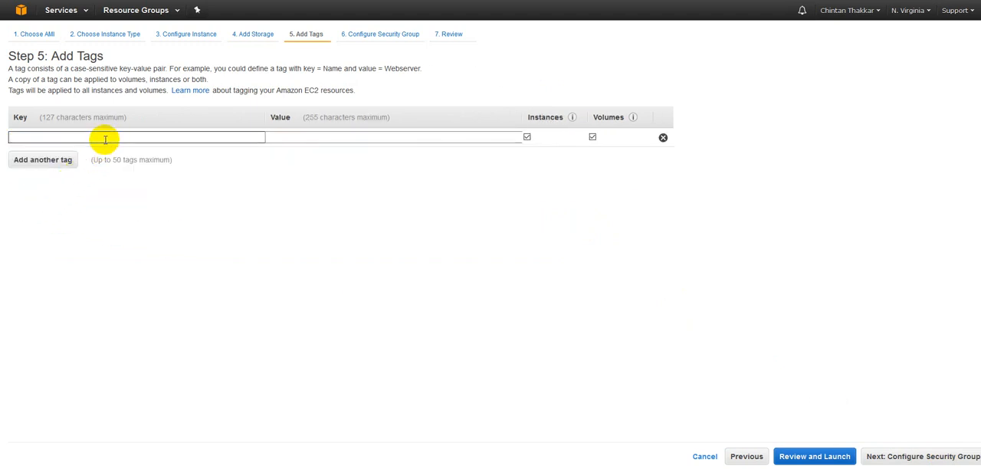
pyautogui.write('DepartmentName')
pyautogui.press('Tab')
pyautogui.write('HR')
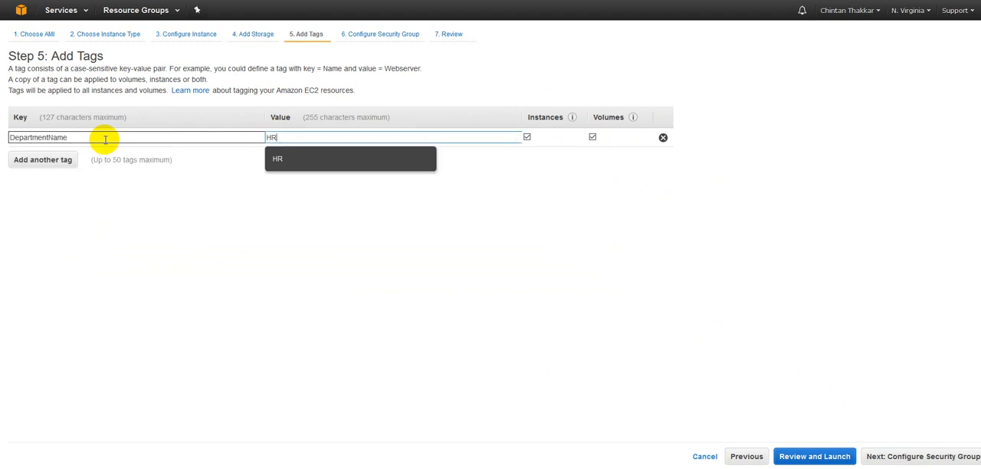
pyautogui.click(276, 158)
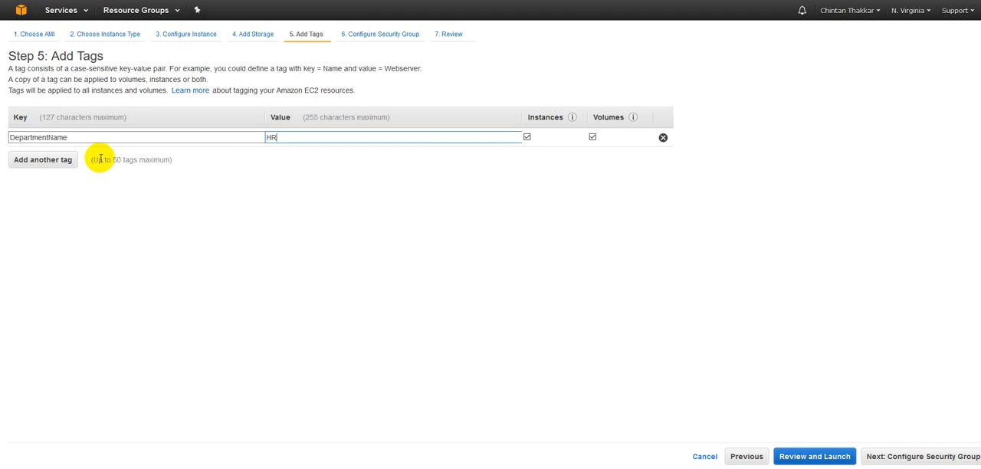
# Step: Add a second tag with key UAI and value UAI00445443
pyautogui.click(54, 164)
pyautogui.write('UAI')
pyautogui.press('Tab')
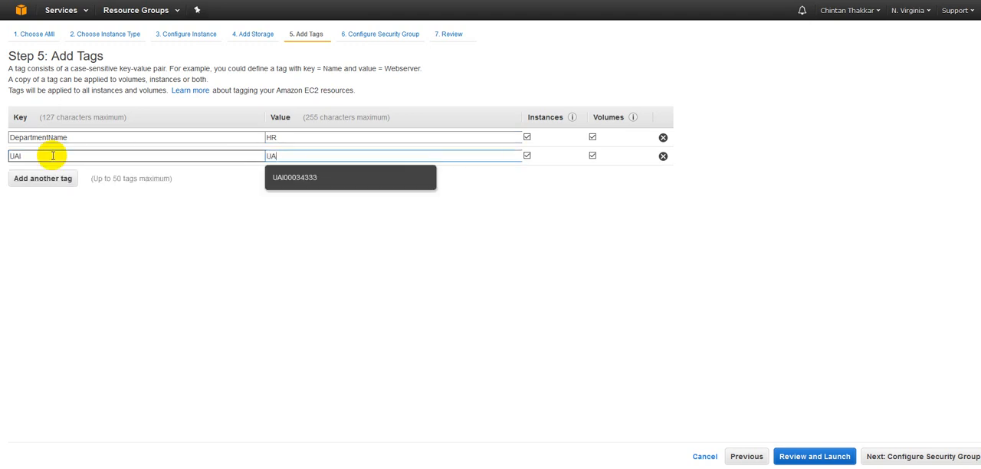
pyautogui.write('45443')
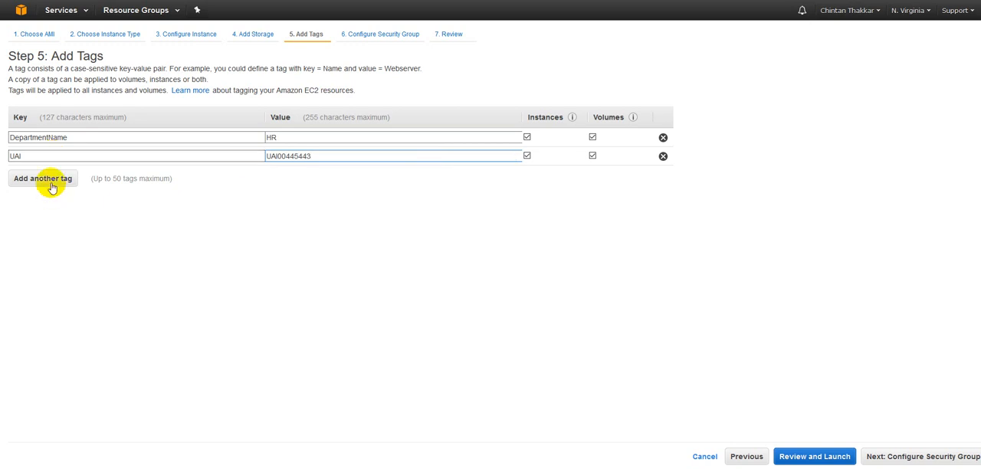
# Step: Add a third tag with key MACHINEIMAGE and value LINUX
pyautogui.click(46, 179)
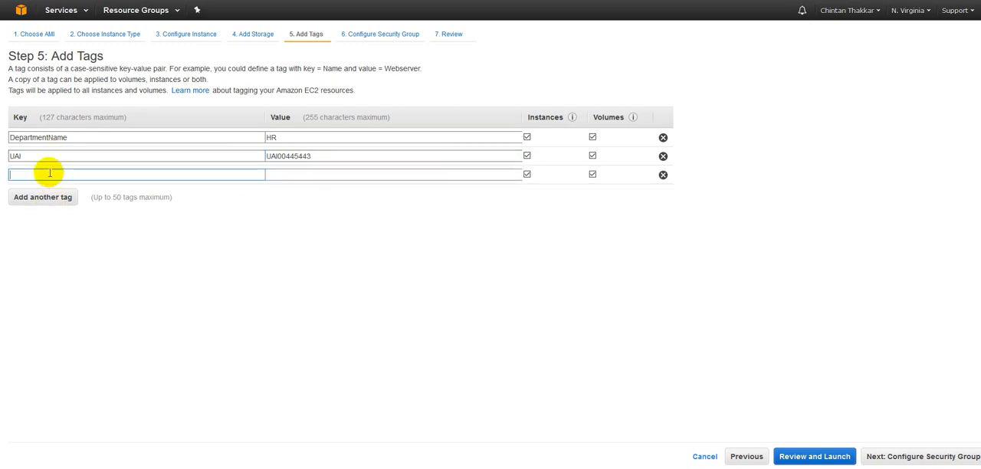
pyautogui.write('MACHIN')
pyautogui.press('Tab')
pyautogui.write('L')
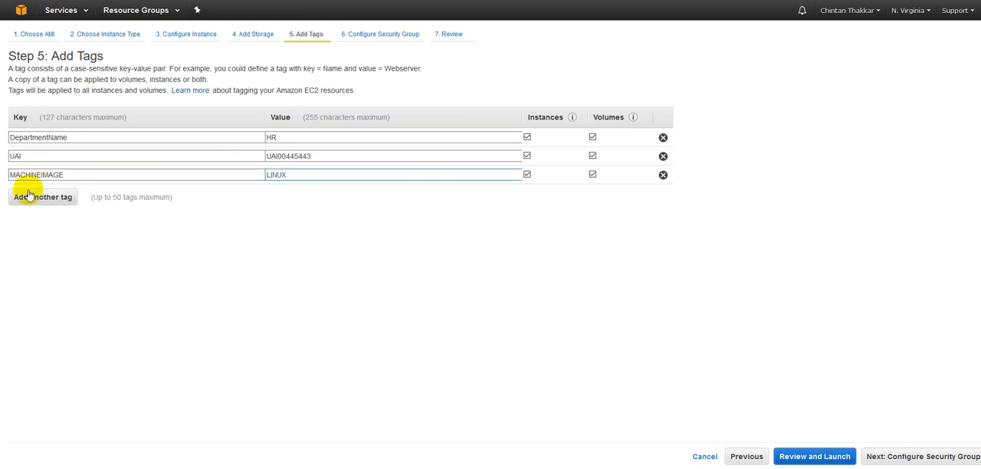
# Step: Add a fourth tag with key ProjectChargeCode and value CE00002332
pyautogui.click(29, 196)
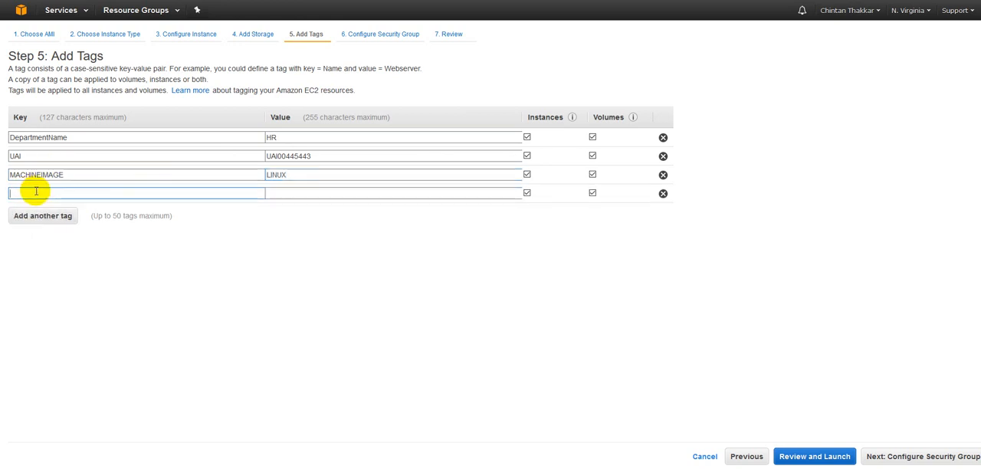
pyautogui.write('MA')
pyautogui.press('BackSpace')
pyautogui.press('BackSpace')
pyautogui.write('PROJ')
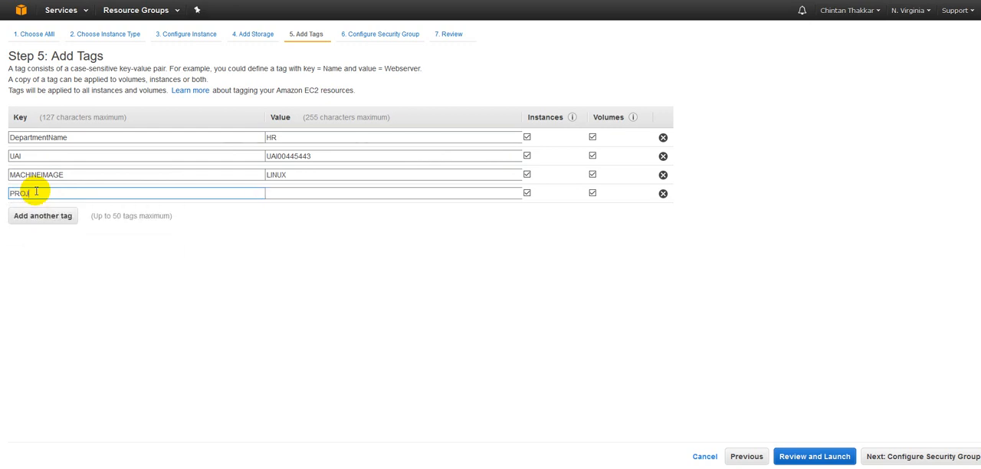
pyautogui.doubleClick(36, 193)
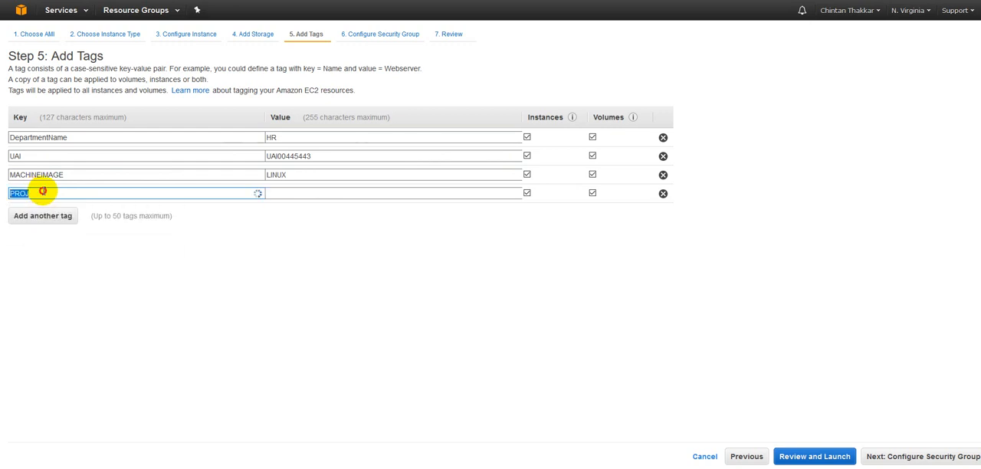
pyautogui.click(46, 215)
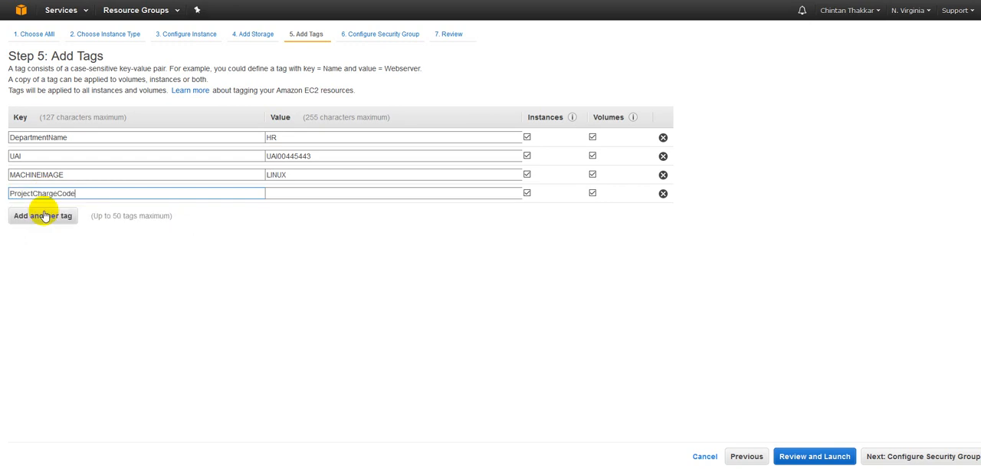
pyautogui.click(353, 194)
pyautogui.click(335, 196)
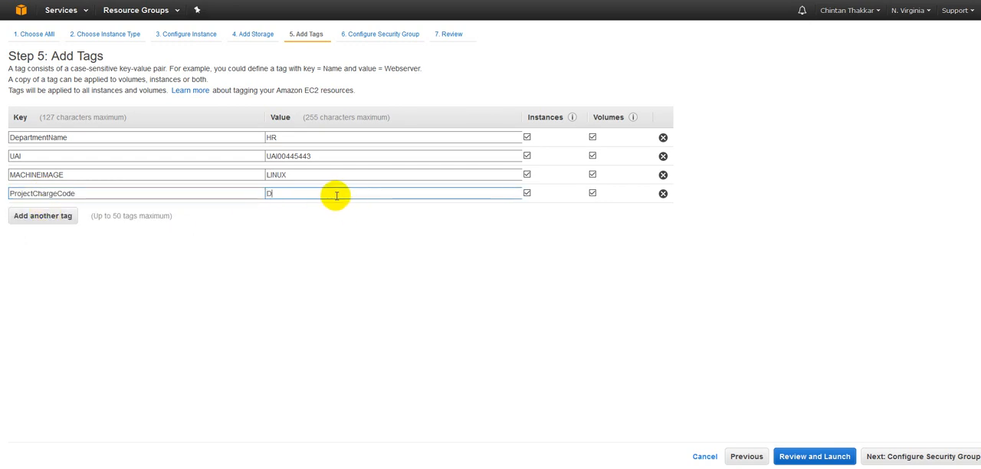
pyautogui.write('EM')
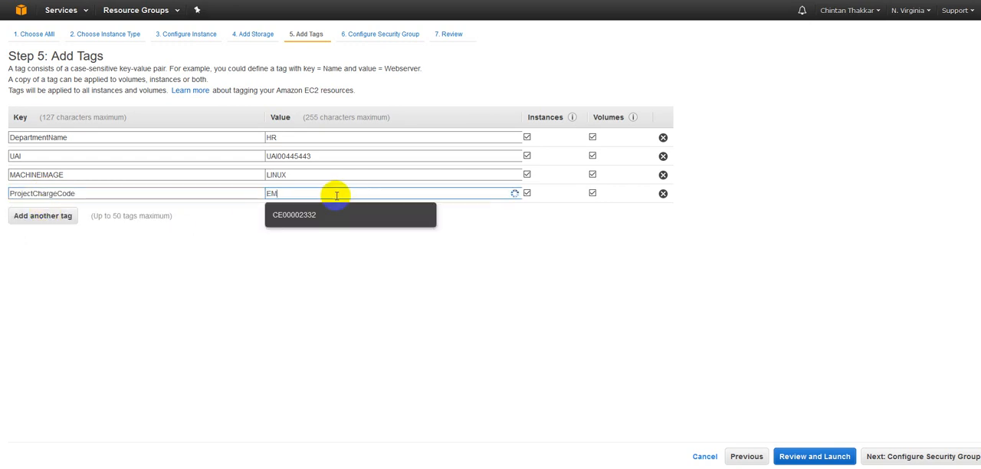
pyautogui.write('IC')
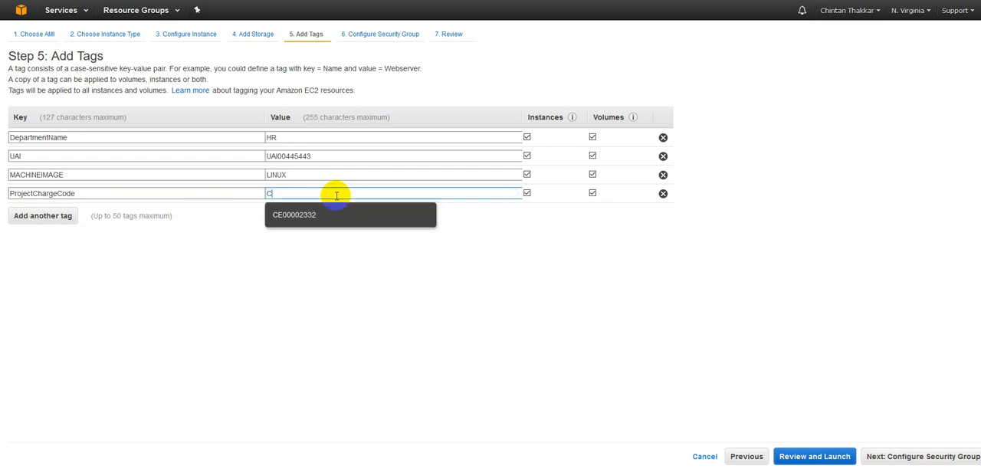
pyautogui.write('E')
pyautogui.click(310, 215)
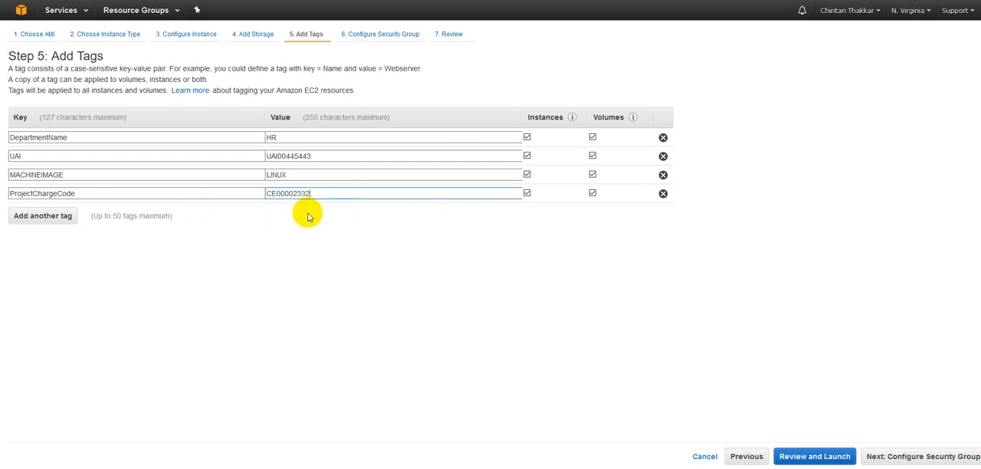
pyautogui.click(305, 222)
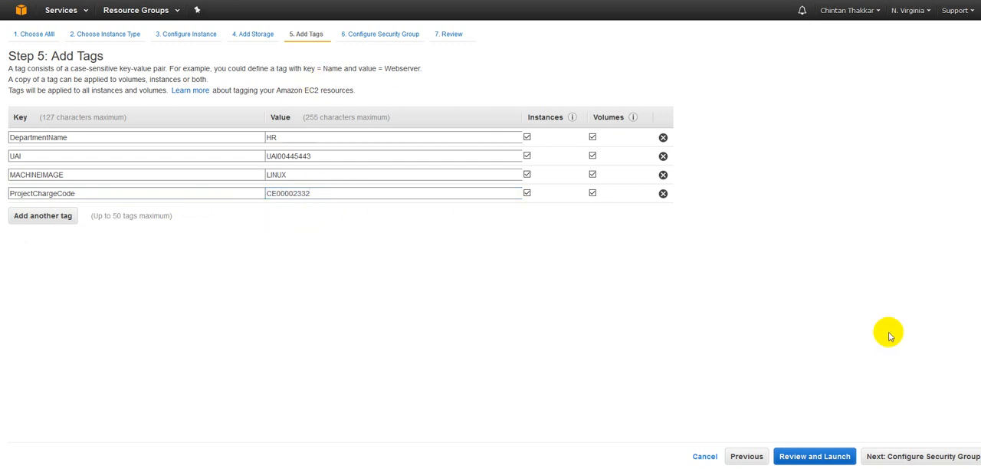
# Step: Continue to the security group step and name the new security group Linux_Machine_Security_Group
pyautogui.click(906, 457)
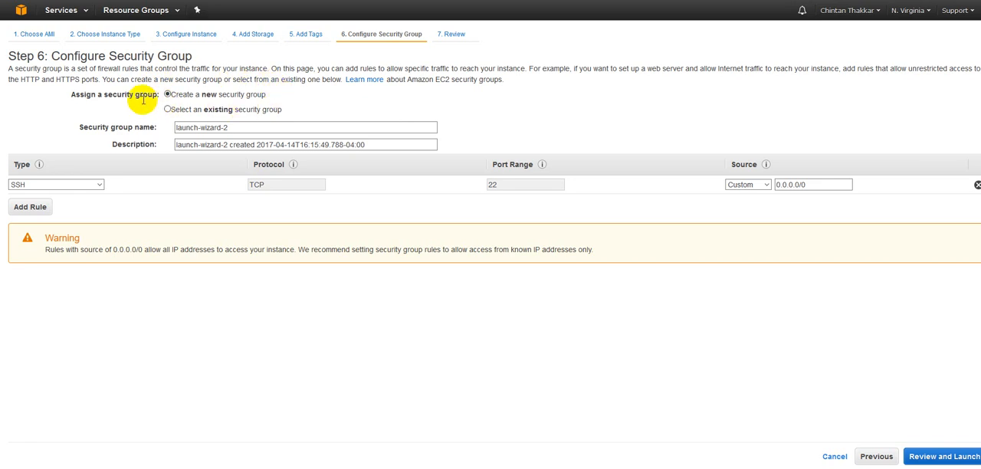
pyautogui.click(251, 125)
pyautogui.moveTo(259, 128); pyautogui.dragTo(166, 125)
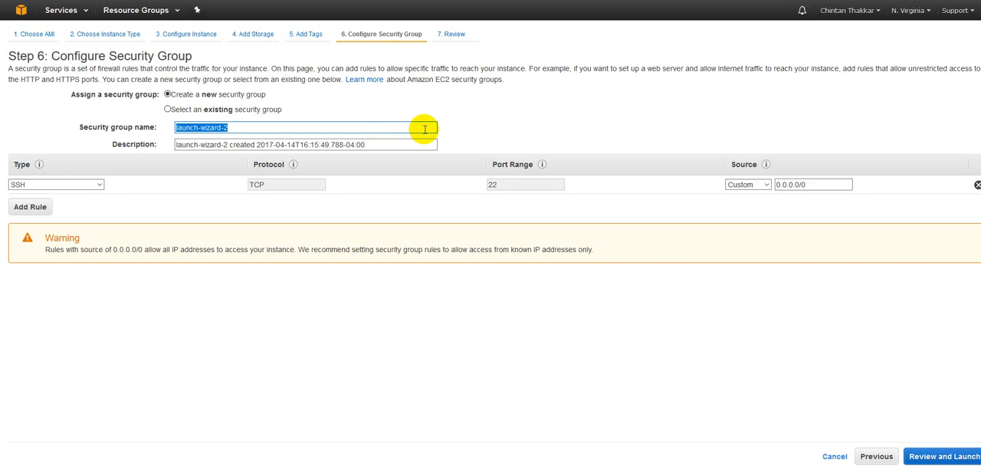
pyautogui.write('IIN')
pyautogui.write('Linux_Machine_Security_Group')
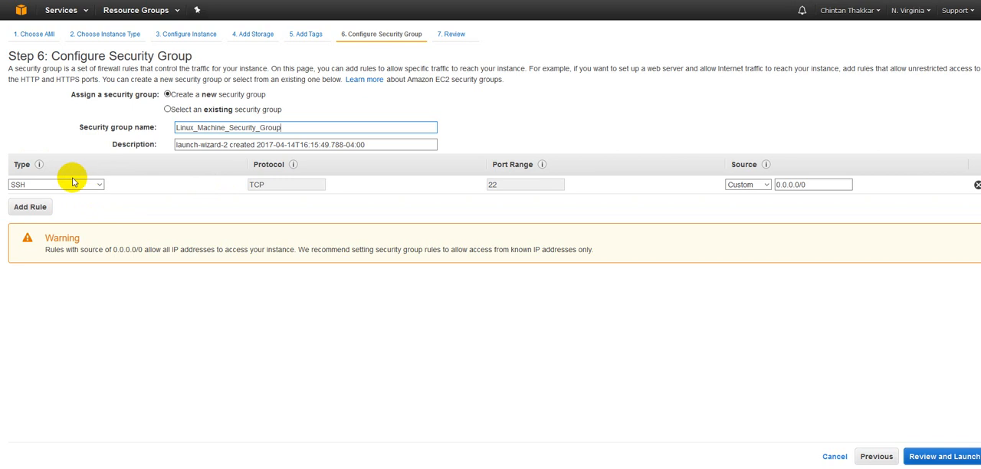
# Step: Add a second inbound rule of type PostgreSQL to the security group
pyautogui.click(38, 206)
pyautogui.click(41, 206)
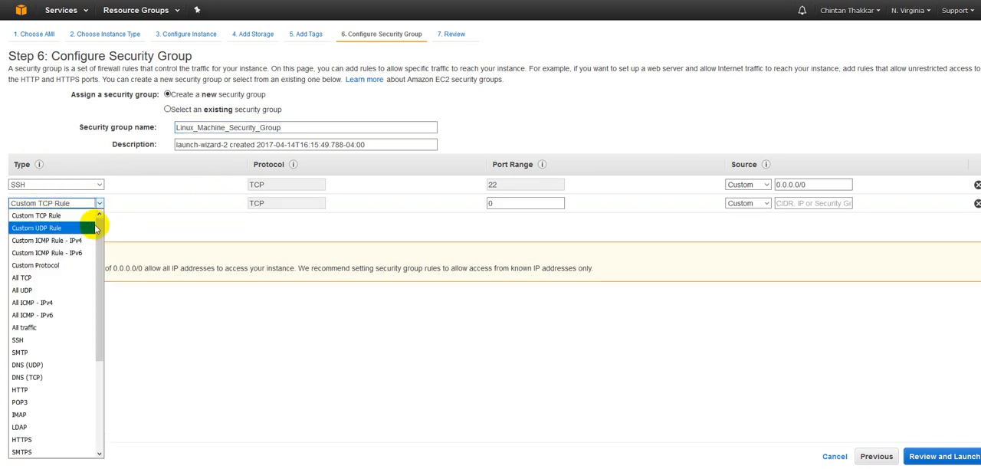
pyautogui.moveTo(97, 240); pyautogui.dragTo(96, 324)
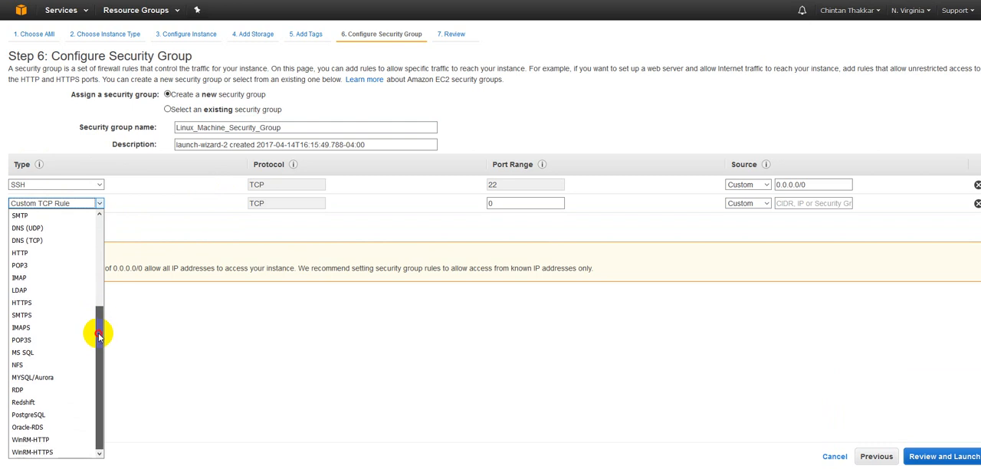
pyautogui.click(37, 415)
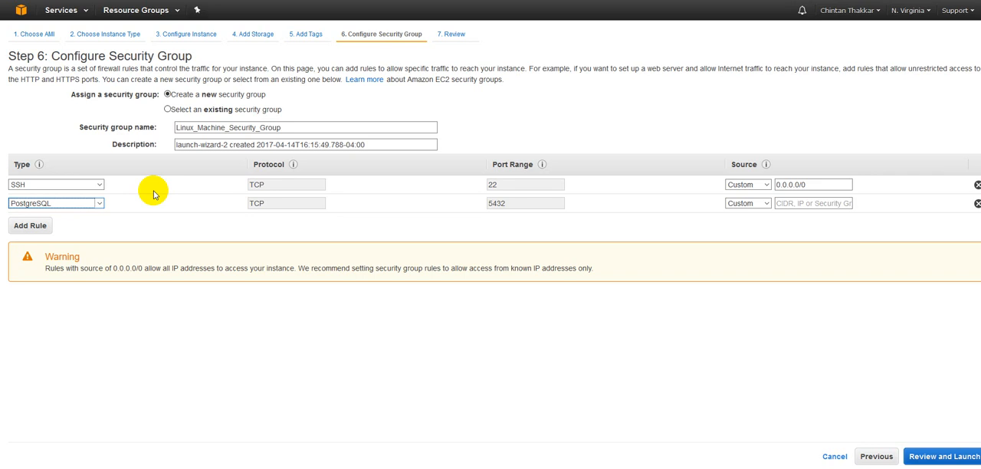
pyautogui.click(321, 125)
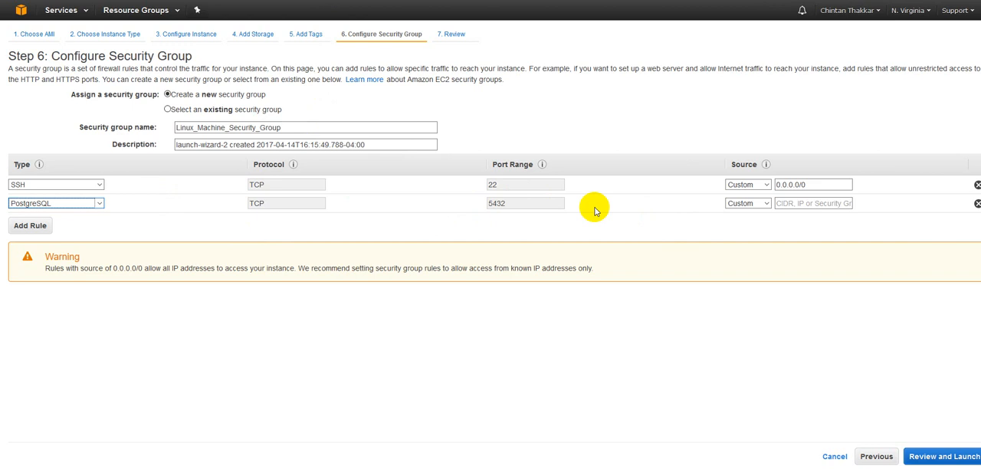
# Step: Add a third inbound rule and set its type to MYSQL/Aurora
pyautogui.click(42, 224)
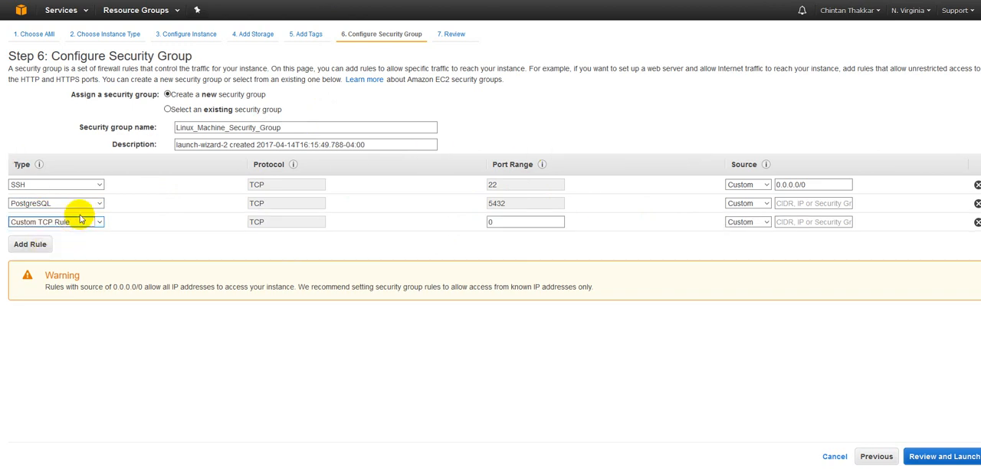
pyautogui.click(84, 222)
pyautogui.scroll(-3, 99, 293)
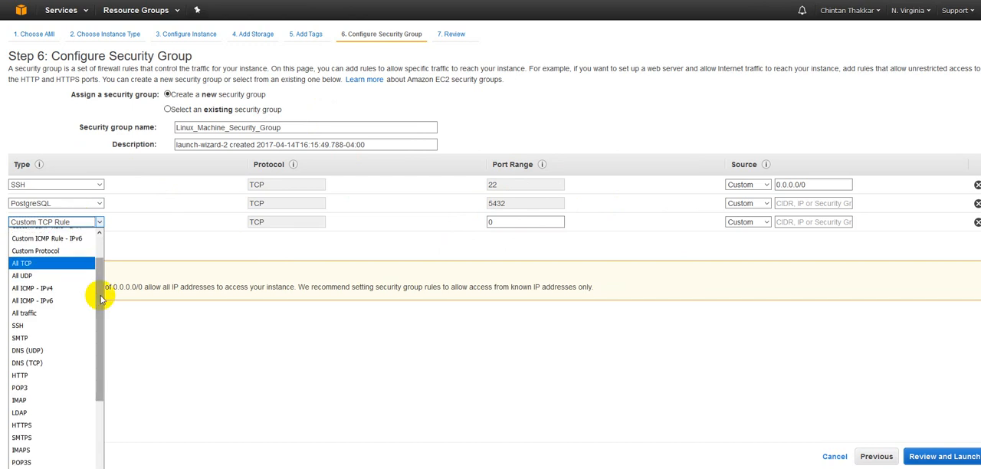
pyautogui.click(106, 355)
pyautogui.click(98, 222)
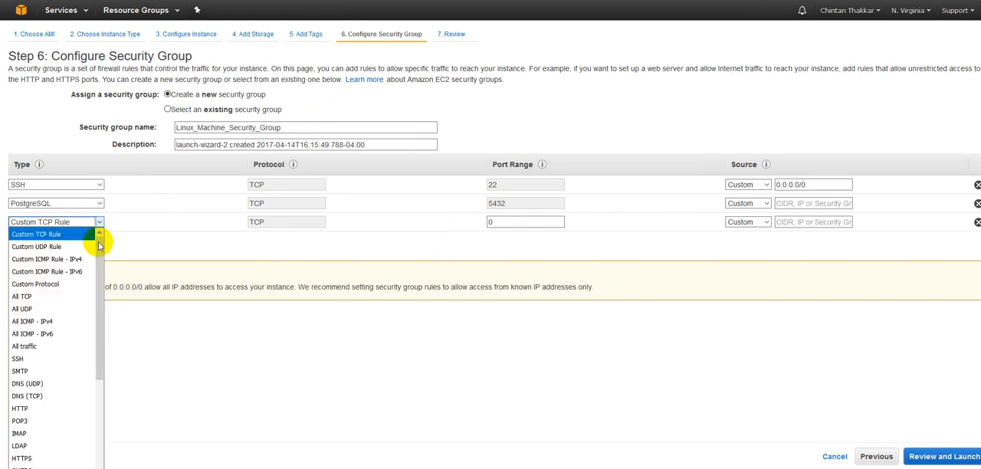
pyautogui.moveTo(100, 309); pyautogui.dragTo(103, 425)
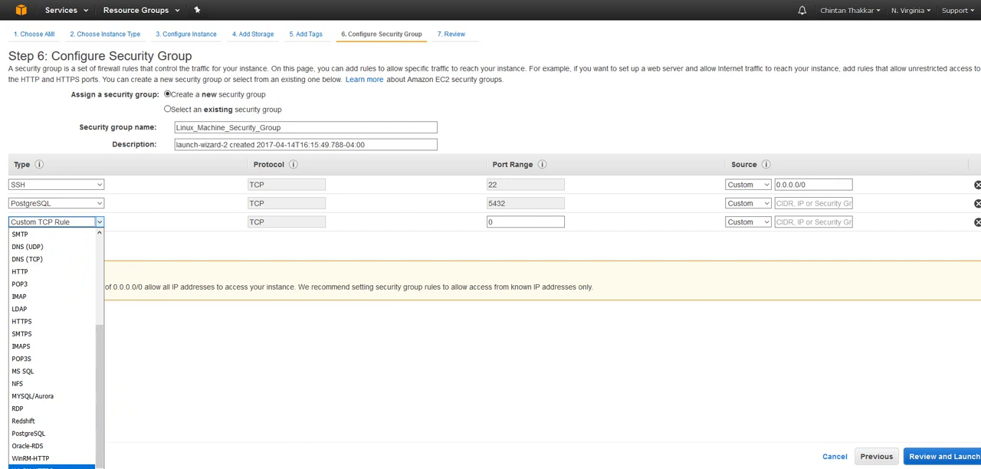
pyautogui.click(55, 397)
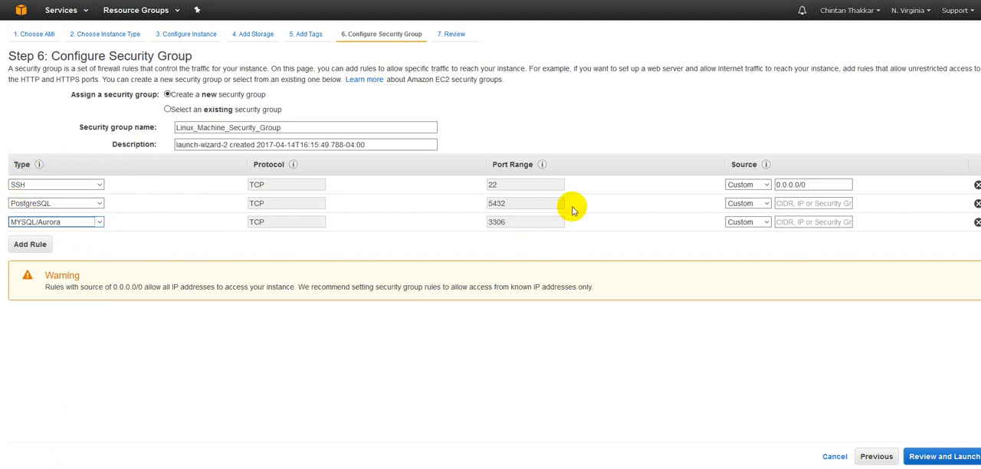
pyautogui.moveTo(766, 164)
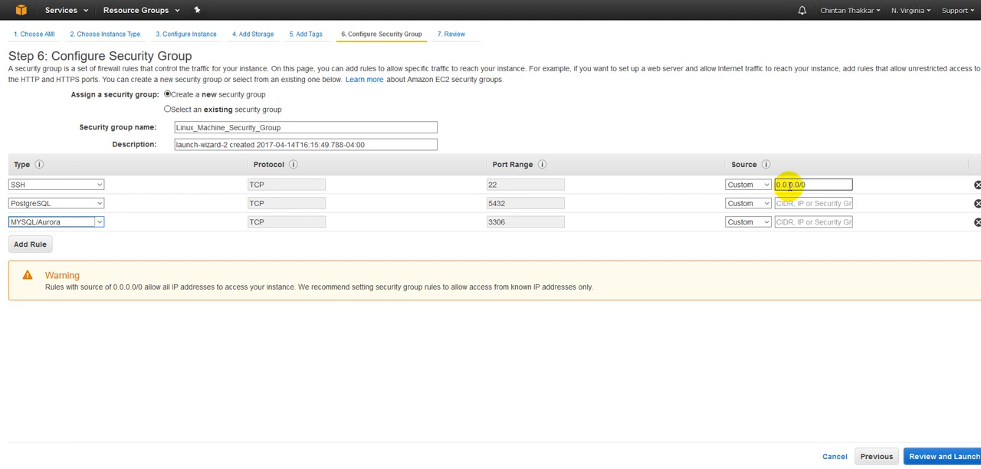
pyautogui.moveTo(814, 185); pyautogui.dragTo(762, 185)
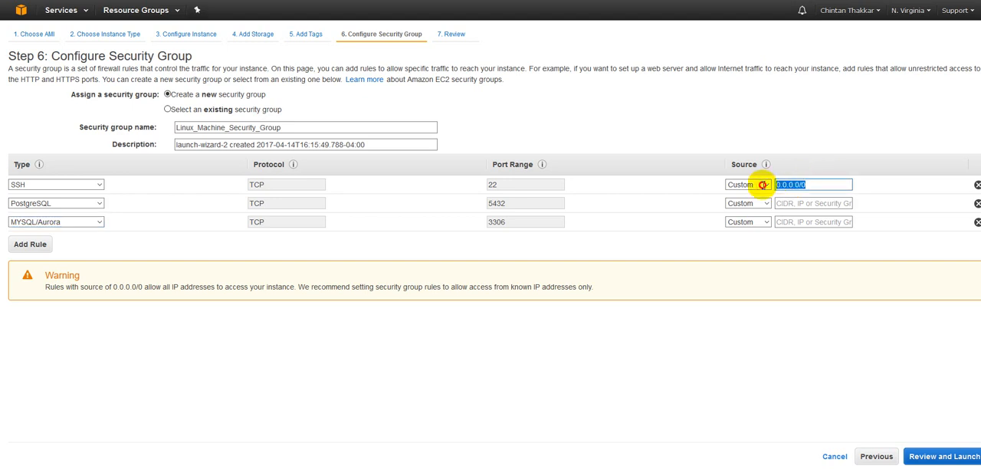
pyautogui.click(754, 188)
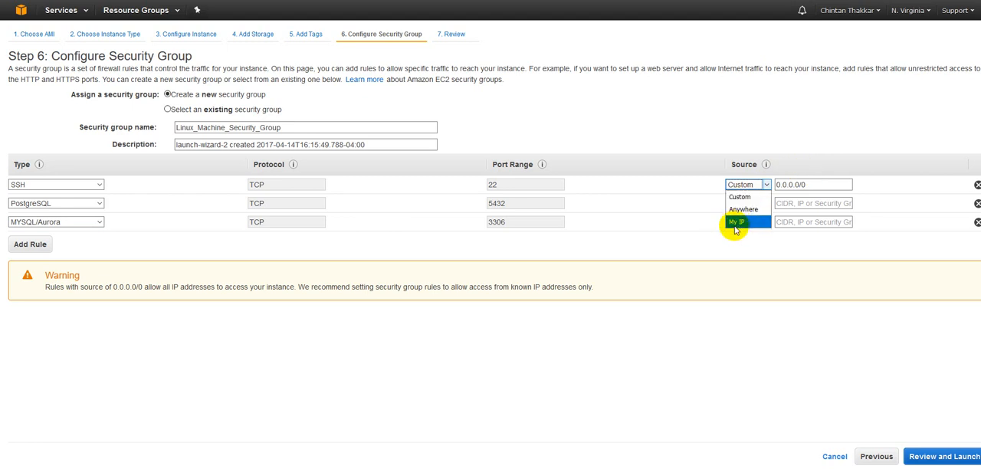
pyautogui.click(658, 127)
# Step: Set the source of the PostgreSQL rule to My IP
pyautogui.click(744, 203)
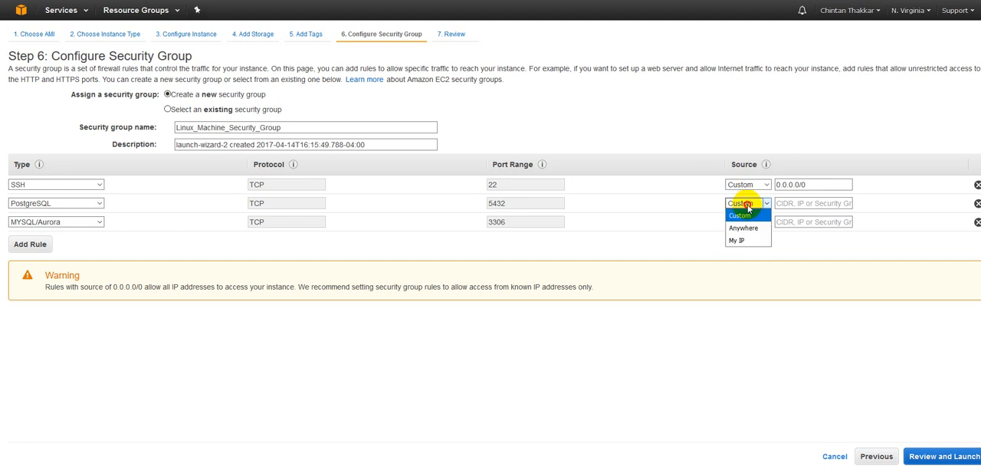
pyautogui.click(684, 120)
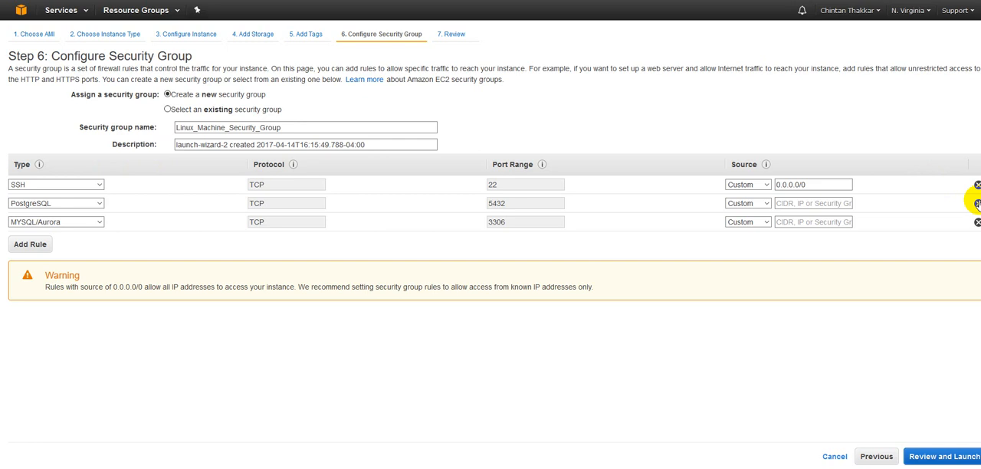
pyautogui.click(747, 203)
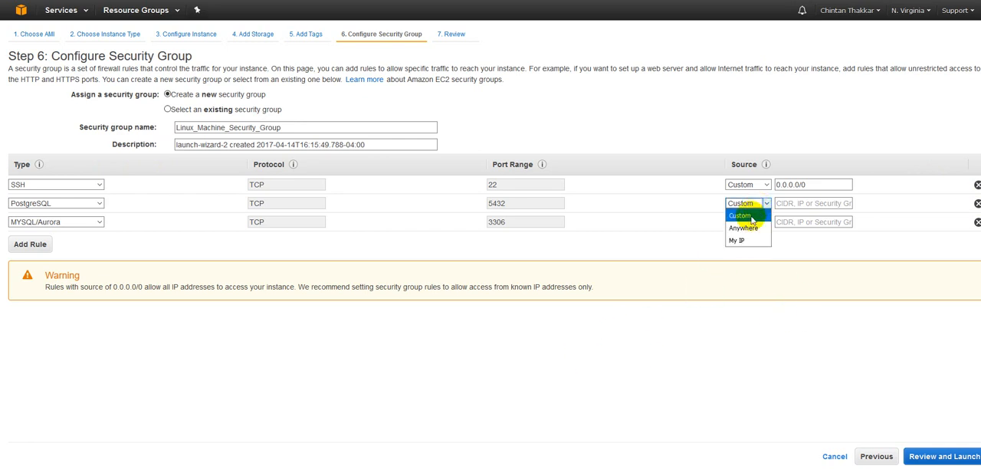
pyautogui.click(736, 240)
# Step: Set the source of the MYSQL/Aurora rule to My IP
pyautogui.click(746, 222)
pyautogui.click(740, 234)
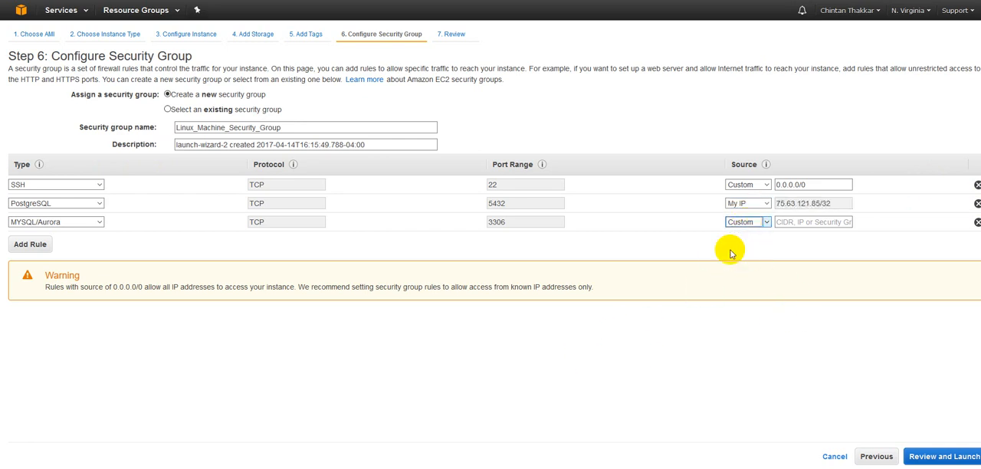
pyautogui.click(730, 255)
# Step: Proceed to review and choose General Purpose (SSD) as the boot volume for this instance
pyautogui.click(925, 458)
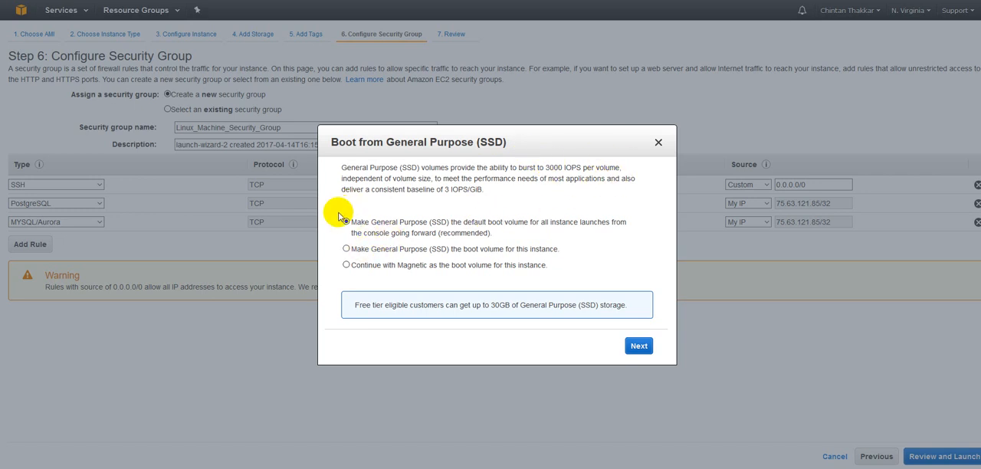
pyautogui.click(346, 265)
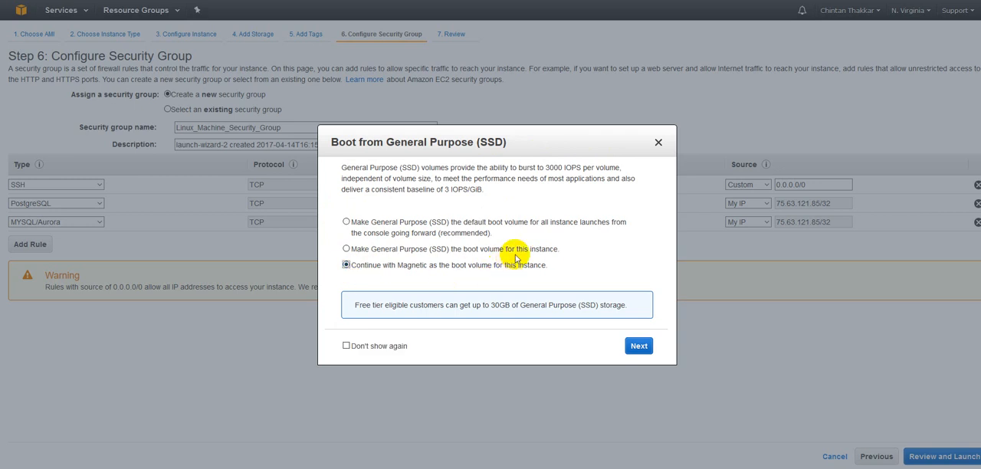
pyautogui.click(346, 249)
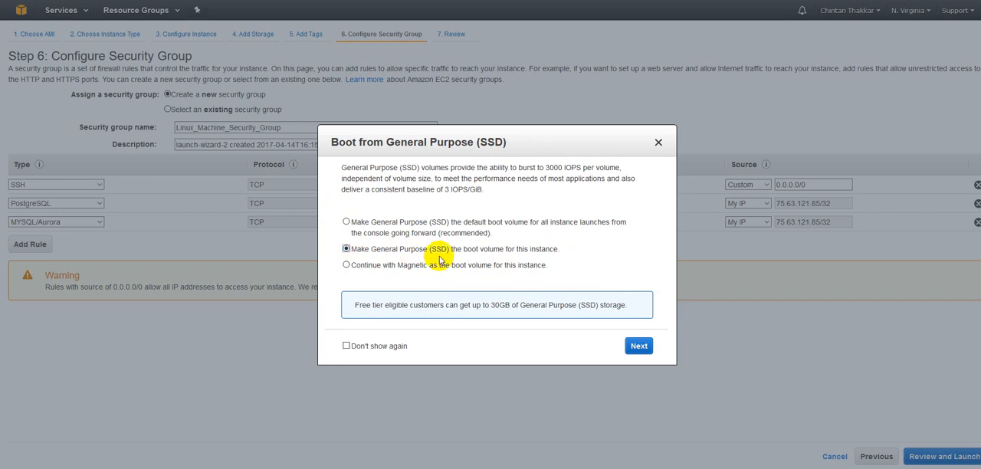
pyautogui.click(639, 346)
# Step: Review the AMI details, instance type and security group rules on the launch review page
pyautogui.scroll(-1, 452, 220)
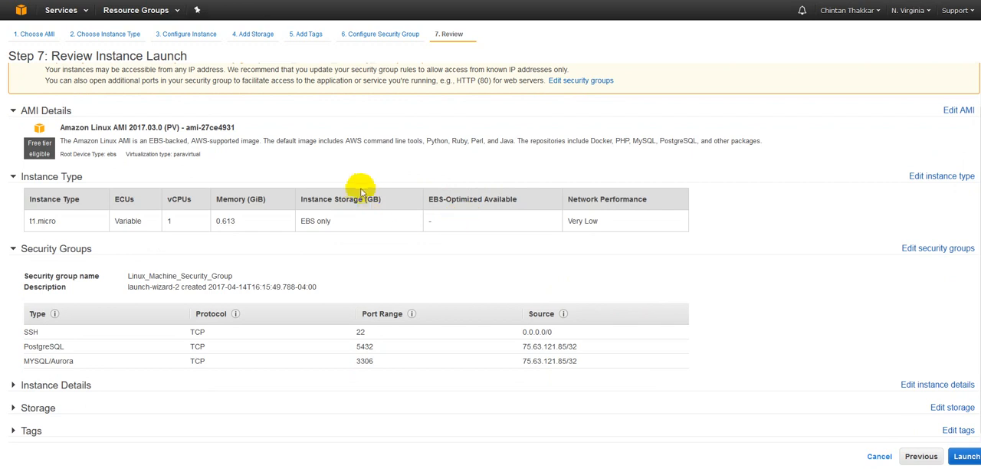
pyautogui.scroll(1, 360, 192)
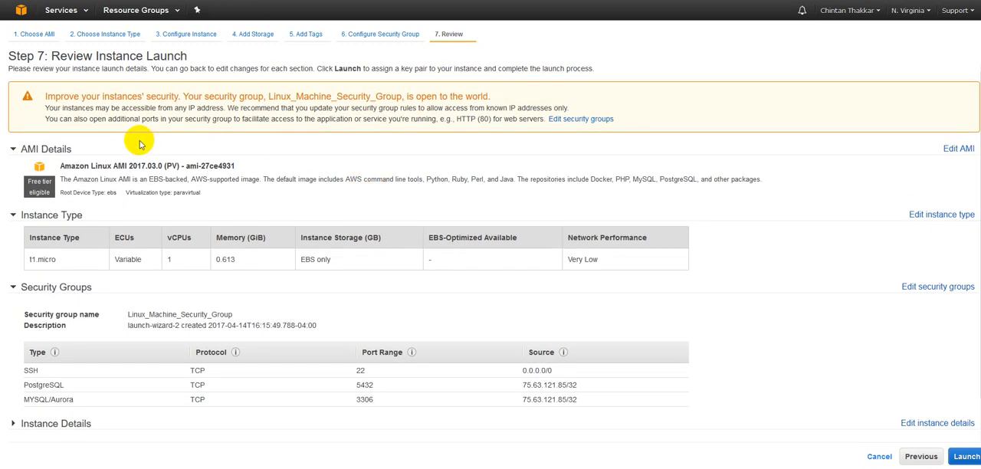
pyautogui.moveTo(59, 166); pyautogui.dragTo(249, 163)
pyautogui.click(250, 164)
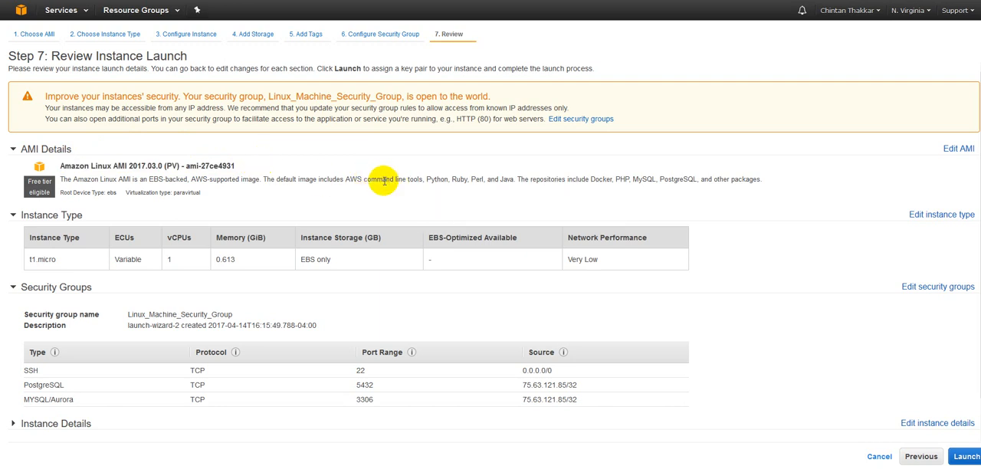
pyautogui.moveTo(343, 179); pyautogui.dragTo(765, 183)
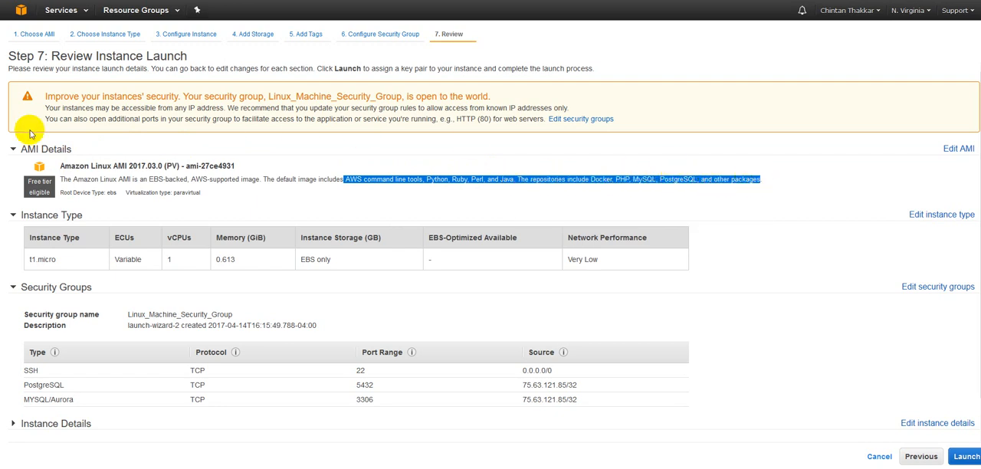
pyautogui.click(240, 201)
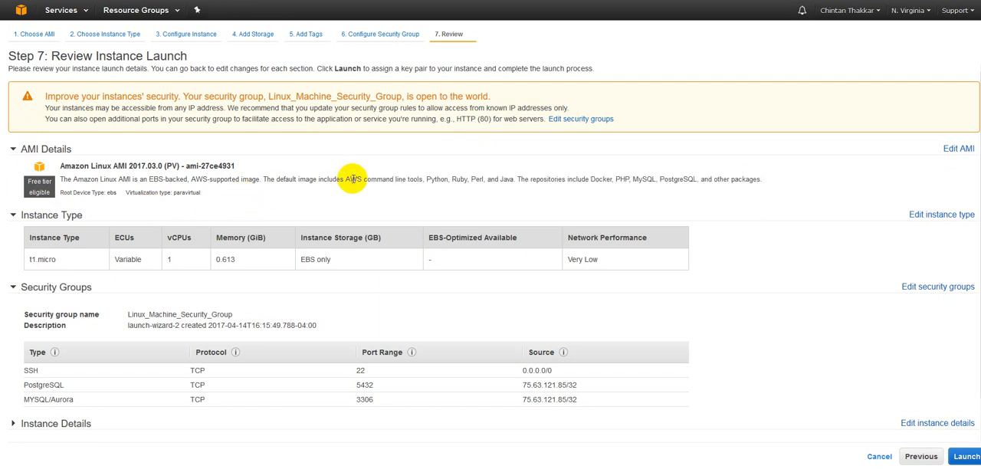
pyautogui.scroll(-1, 239, 204)
pyautogui.moveTo(26, 219); pyautogui.dragTo(139, 222)
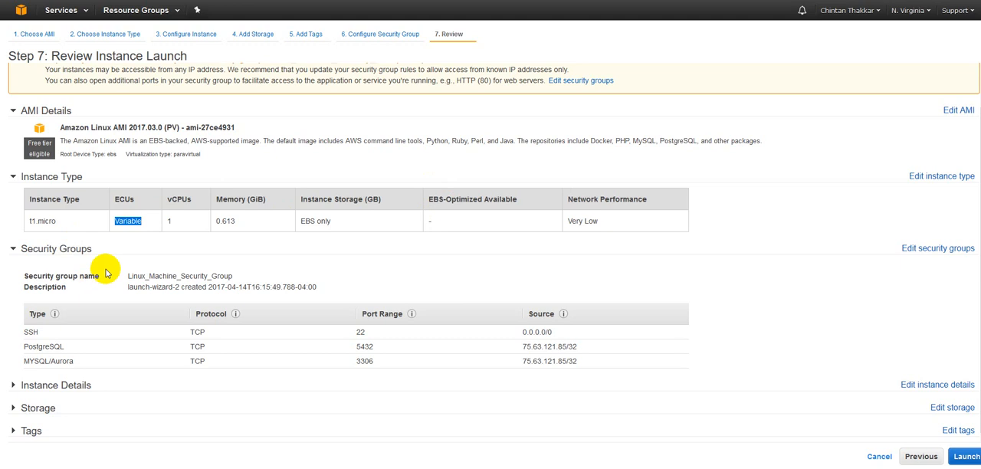
pyautogui.click(25, 330)
pyautogui.moveTo(25, 330); pyautogui.dragTo(66, 346)
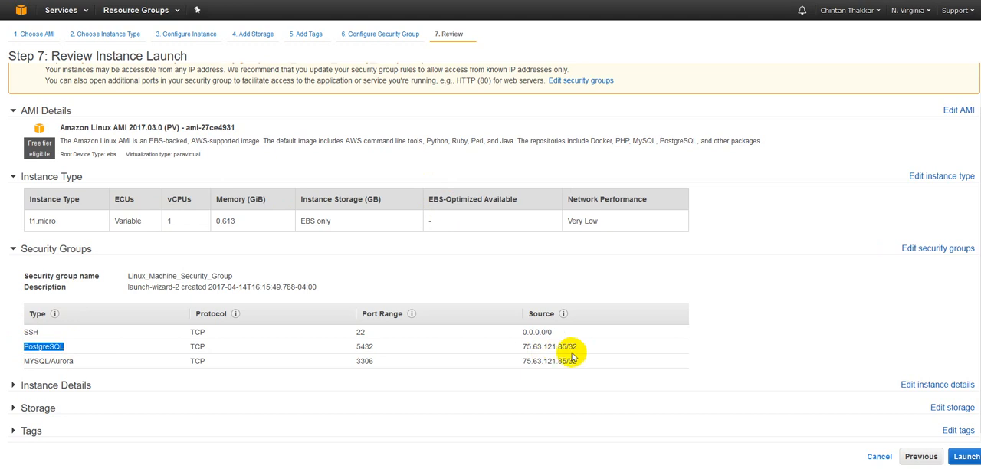
pyautogui.moveTo(580, 349); pyautogui.dragTo(519, 350)
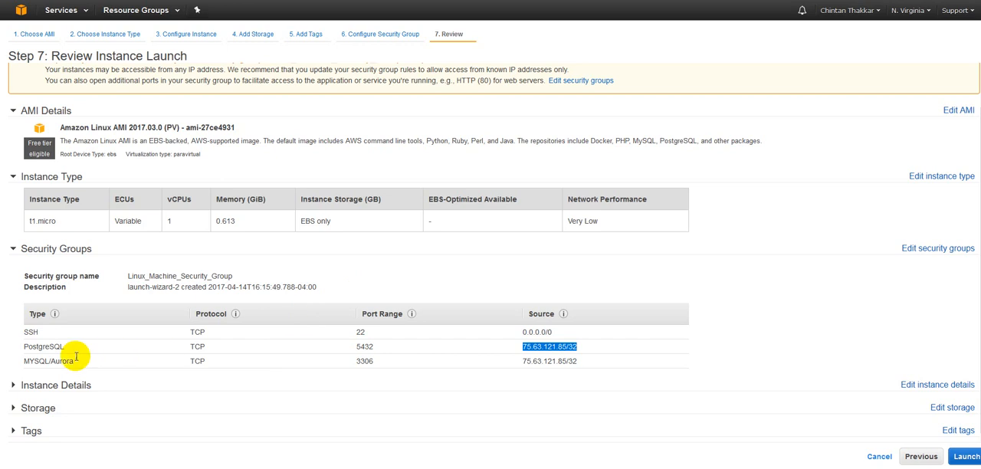
pyautogui.moveTo(23, 362); pyautogui.dragTo(580, 360)
pyautogui.click(580, 360)
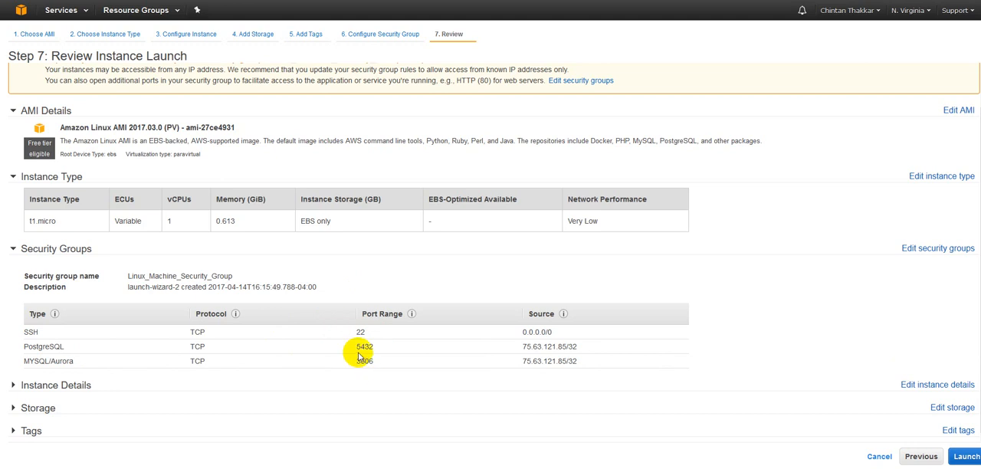
# Step: Expand and review the instance details, storage and tags sections of the launch summary
pyautogui.click(75, 385)
pyautogui.scroll(-2, 222, 320)
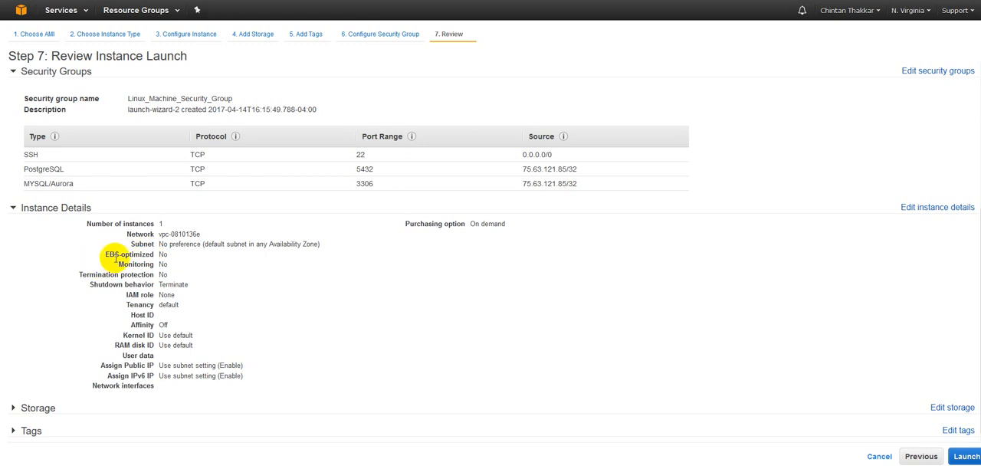
pyautogui.moveTo(118, 258); pyautogui.dragTo(184, 266)
pyautogui.click(184, 266)
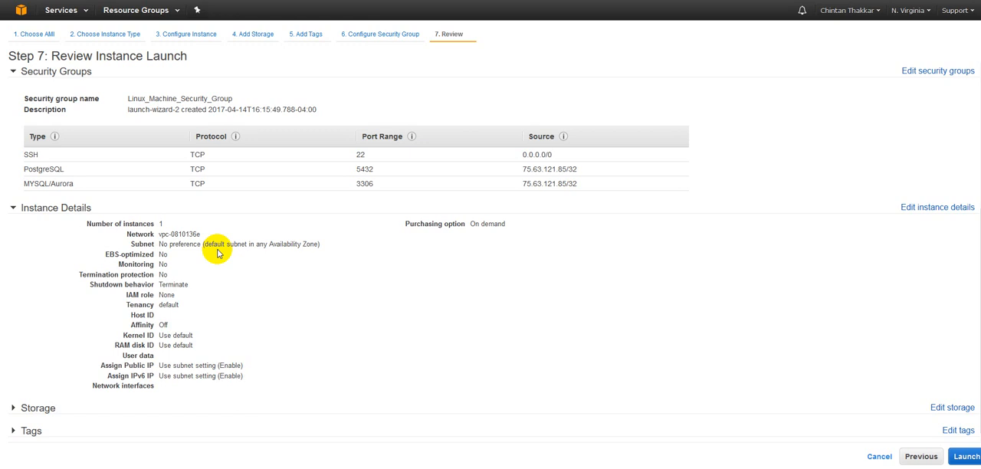
pyautogui.click(11, 408)
pyautogui.scroll(-1, 204, 284)
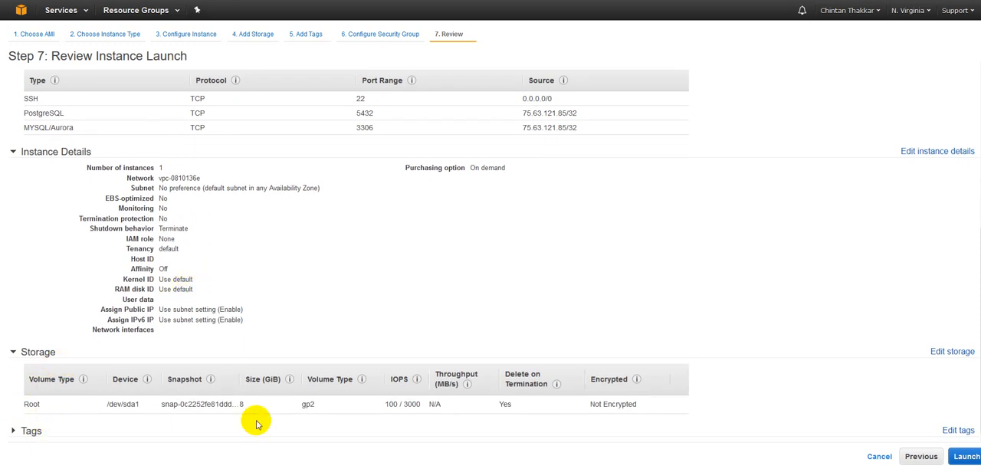
pyautogui.click(34, 429)
pyautogui.scroll(-2, 267, 355)
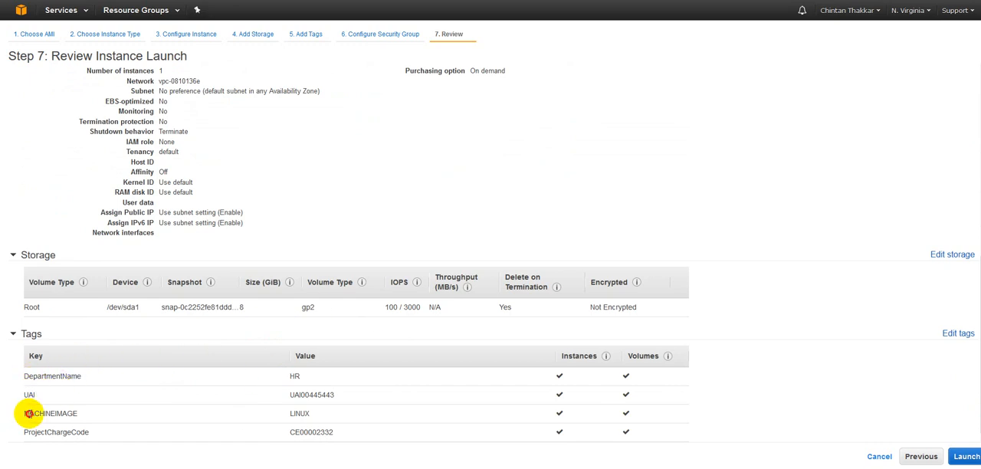
pyautogui.moveTo(27, 414); pyautogui.dragTo(87, 413)
pyautogui.moveTo(24, 433); pyautogui.dragTo(95, 431)
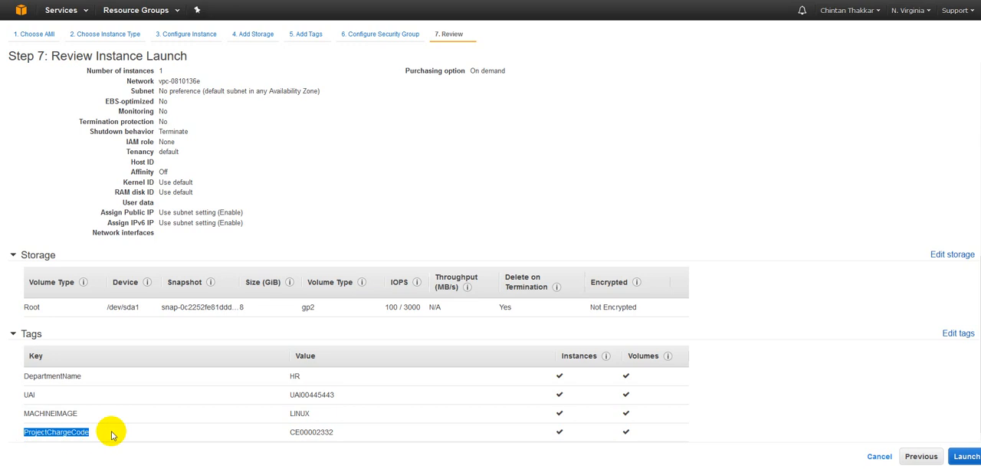
pyautogui.scroll(10, 230, 368)
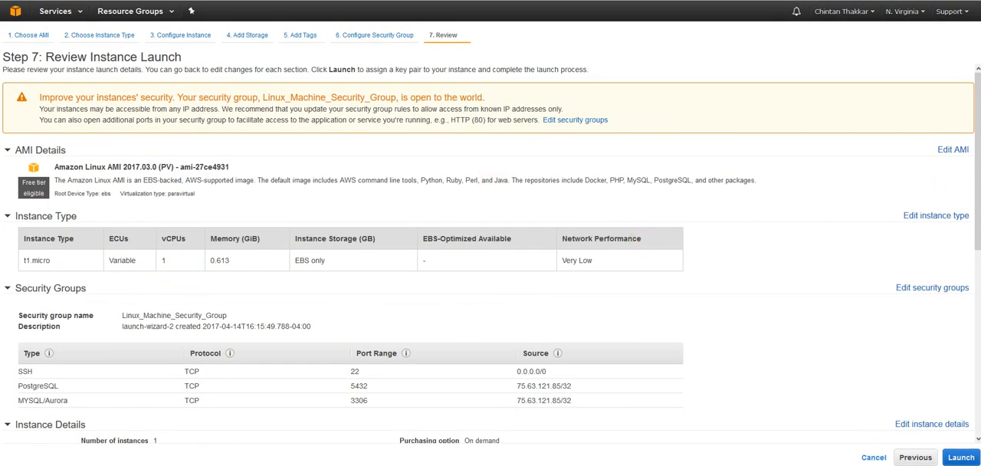
# Step: Start the launch and choose to create a new key pair named LinuxInstance
pyautogui.click(958, 460)
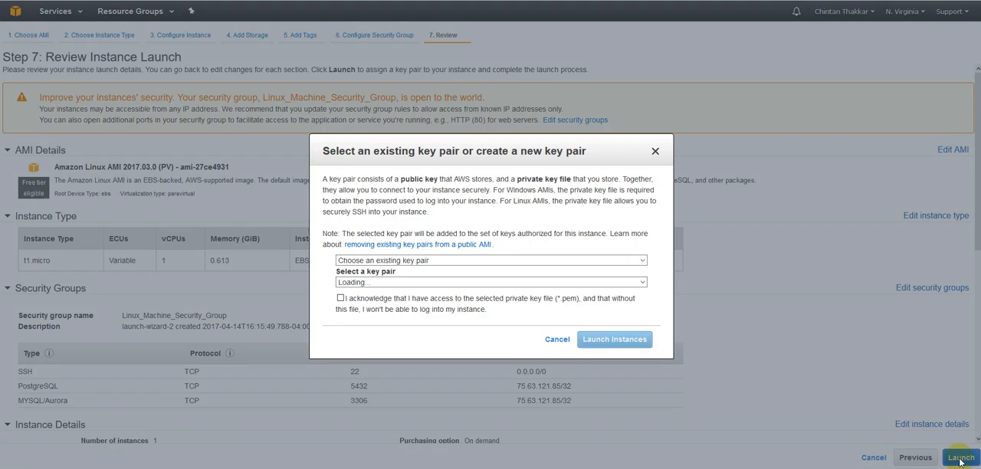
pyautogui.click(432, 261)
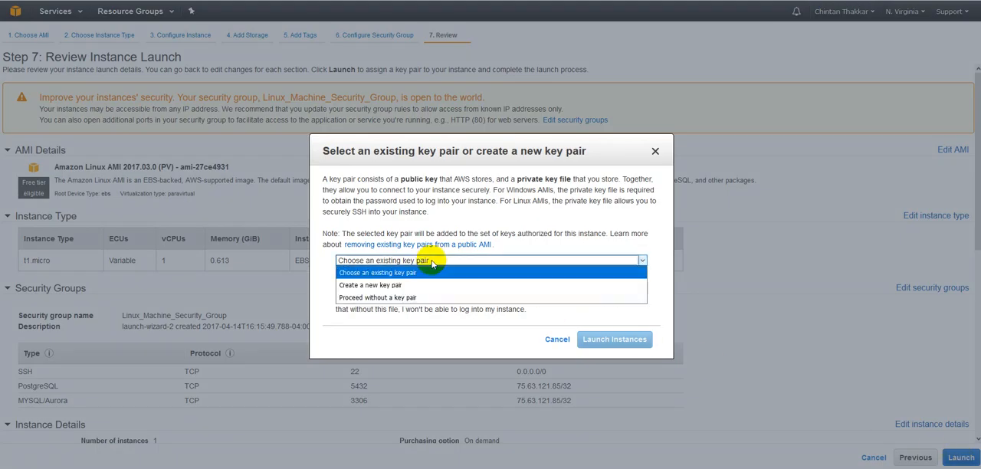
pyautogui.click(414, 283)
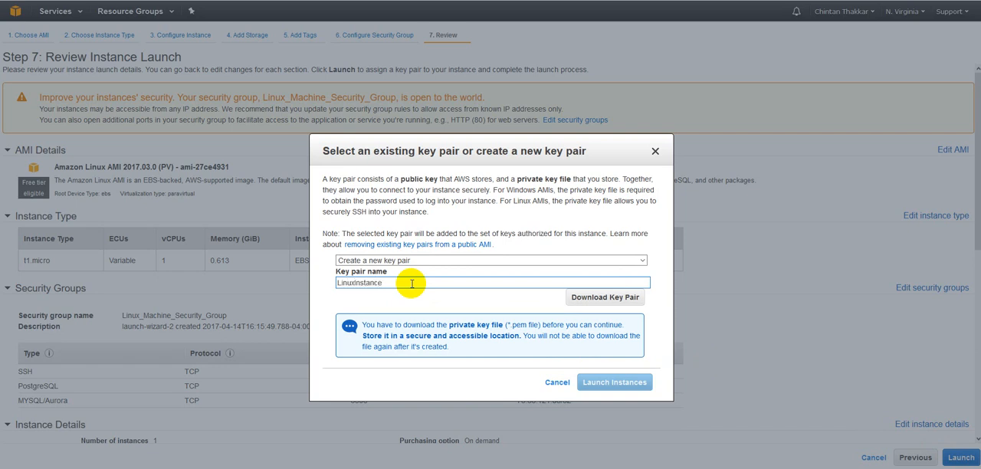
# Step: Download the LinuxInstance key pair and save the .pem file to disk
pyautogui.click(592, 299)
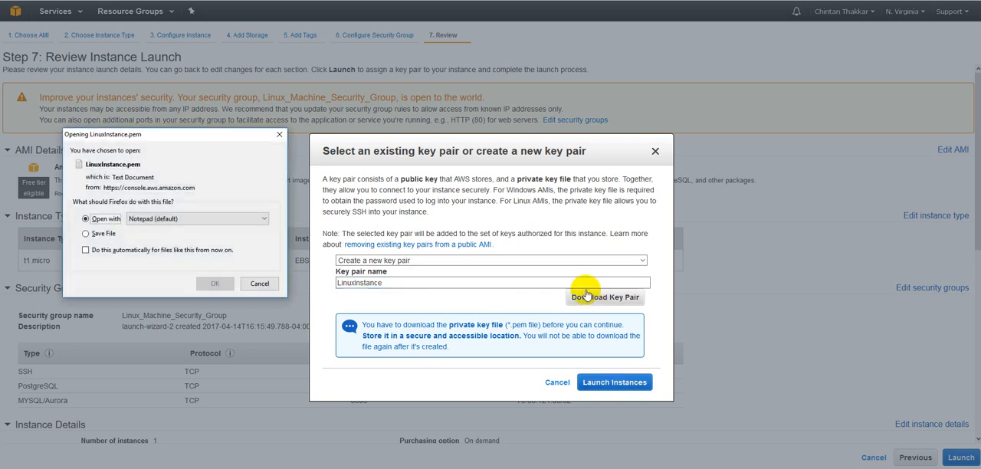
pyautogui.click(85, 234)
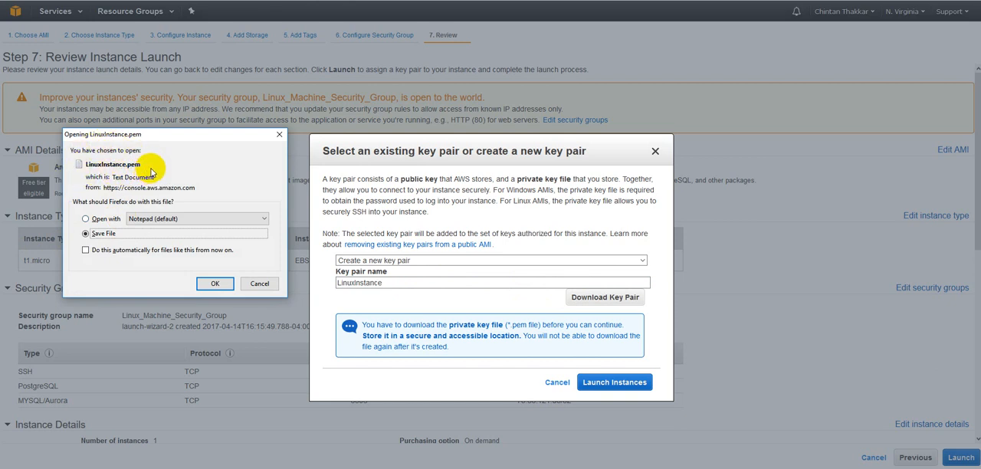
pyautogui.click(212, 284)
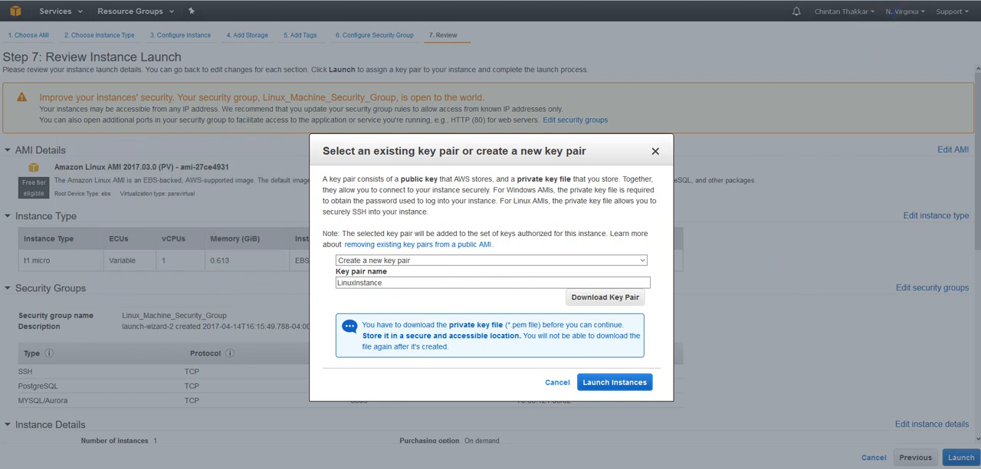
# Step: Open File Explorer and look for the downloaded LinuxInstance.pem file in Downloads and on the Desktop
pyautogui.click(894, 1)
pyautogui.rightClick(793, 11)
pyautogui.click(827, 33)
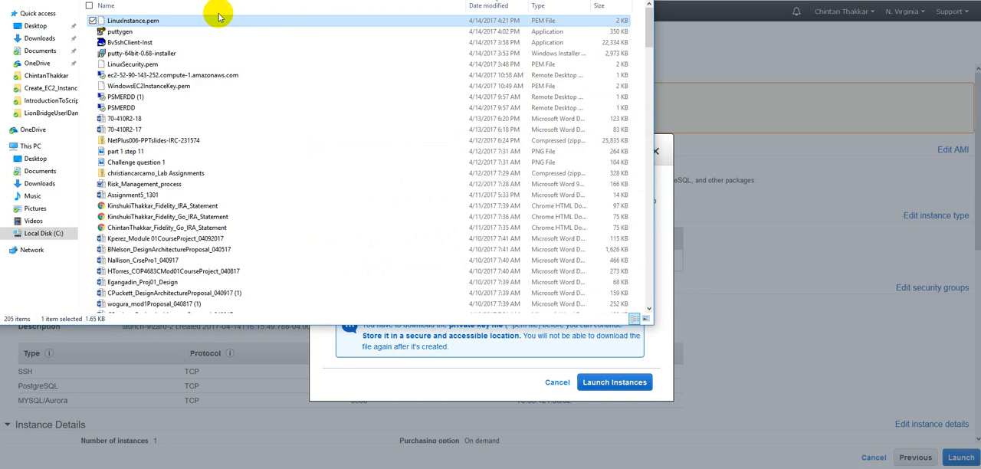
pyautogui.click(36, 25)
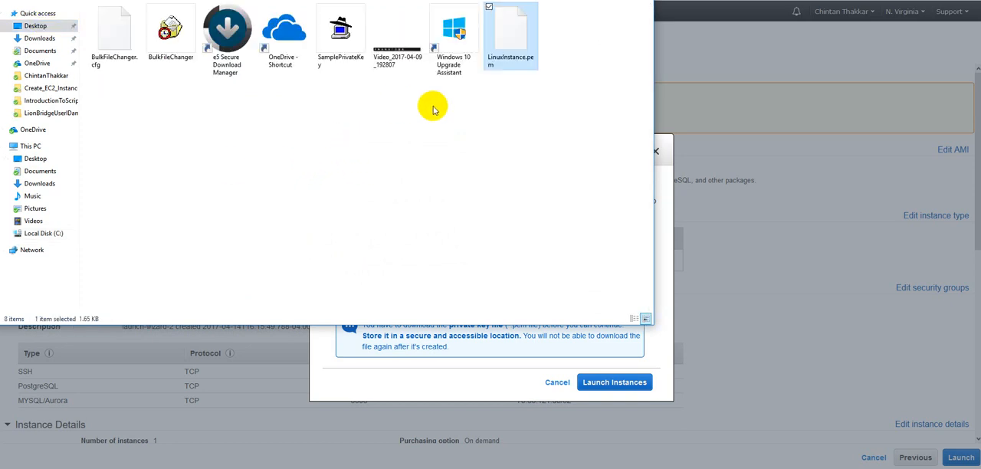
# Step: Delete the SamplePrivateKey file from the Desktop and select LinuxInstance.pem
pyautogui.click(336, 47)
pyautogui.press('Delete')
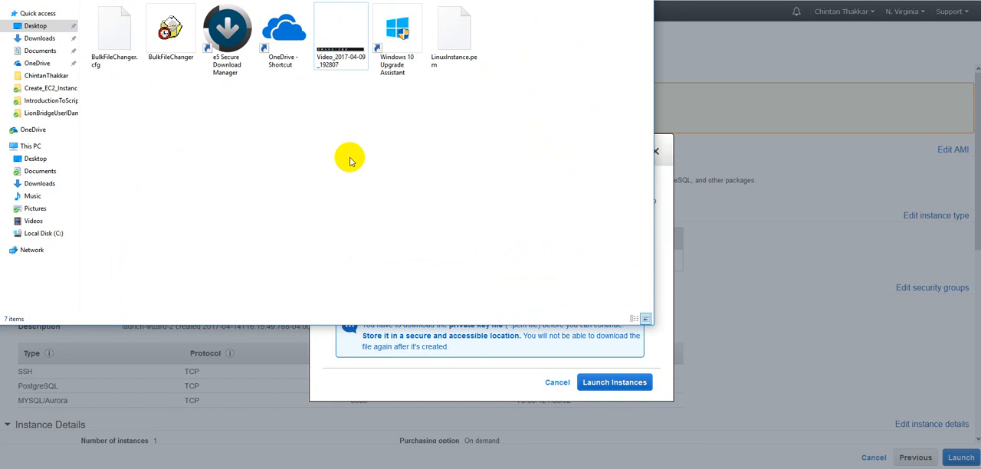
pyautogui.click(451, 39)
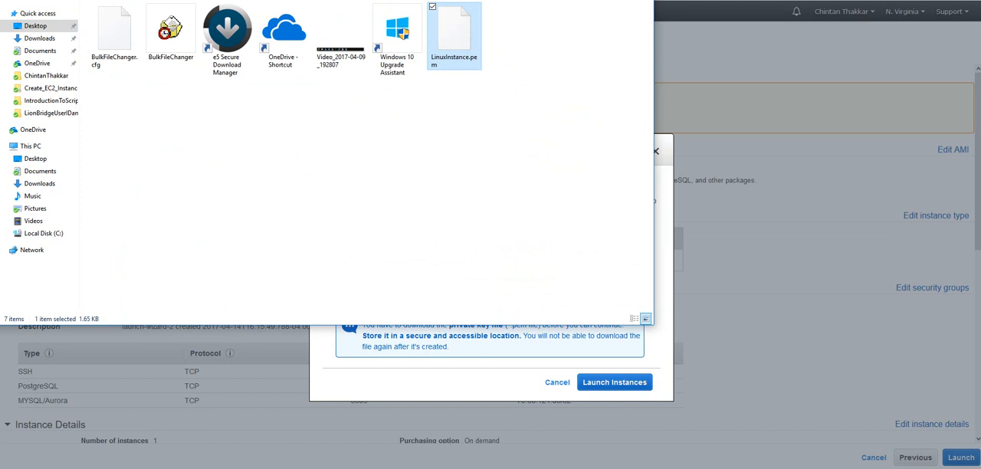
# Step: Launch the instances with the new key pair, then open the EC2 service from the Services menu
pyautogui.click(575, 1)
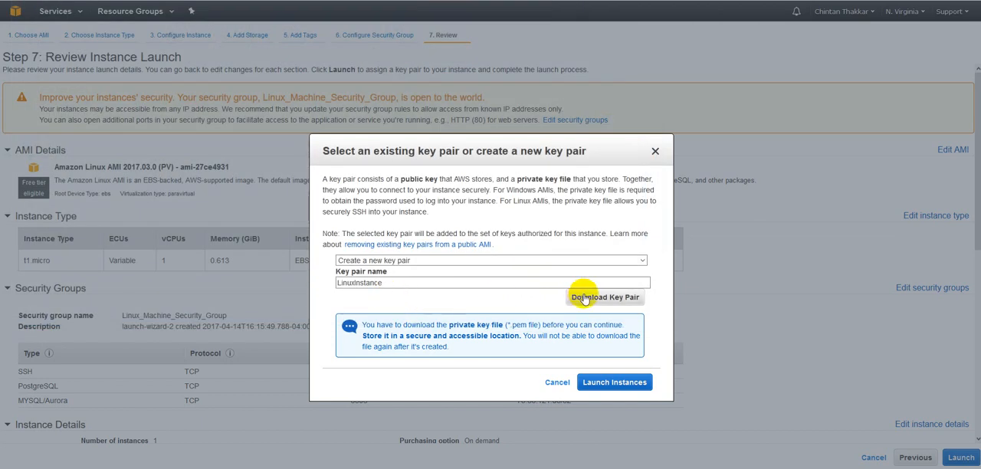
pyautogui.click(606, 383)
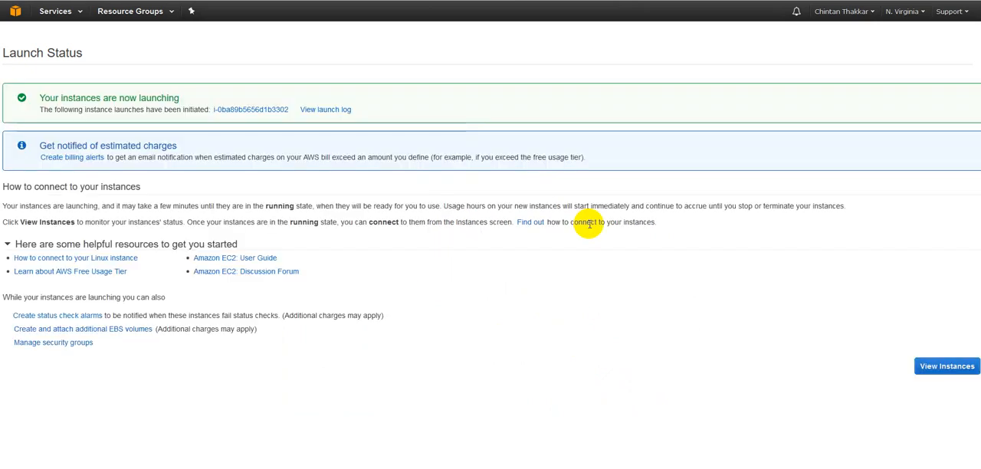
pyautogui.click(76, 15)
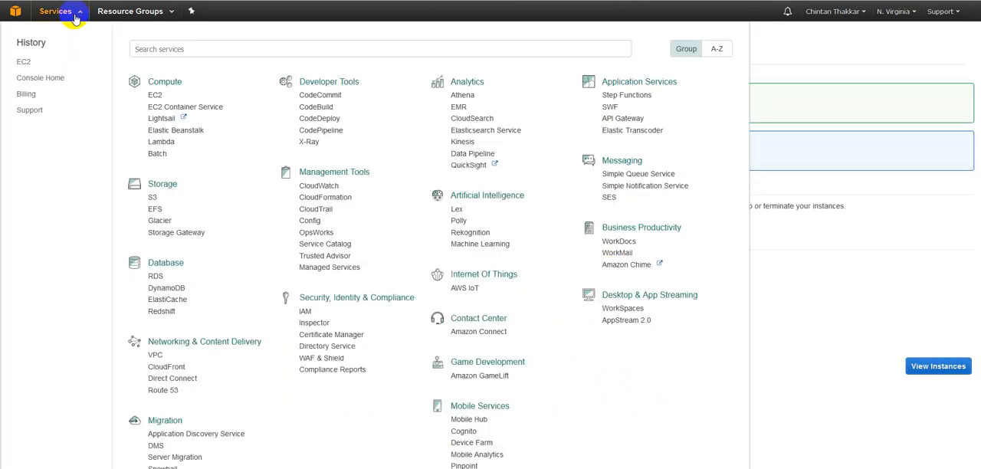
pyautogui.click(157, 95)
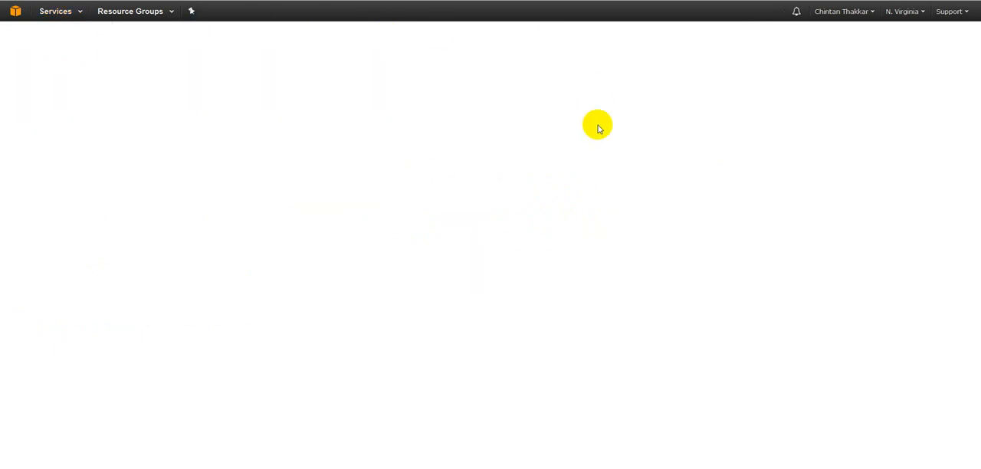